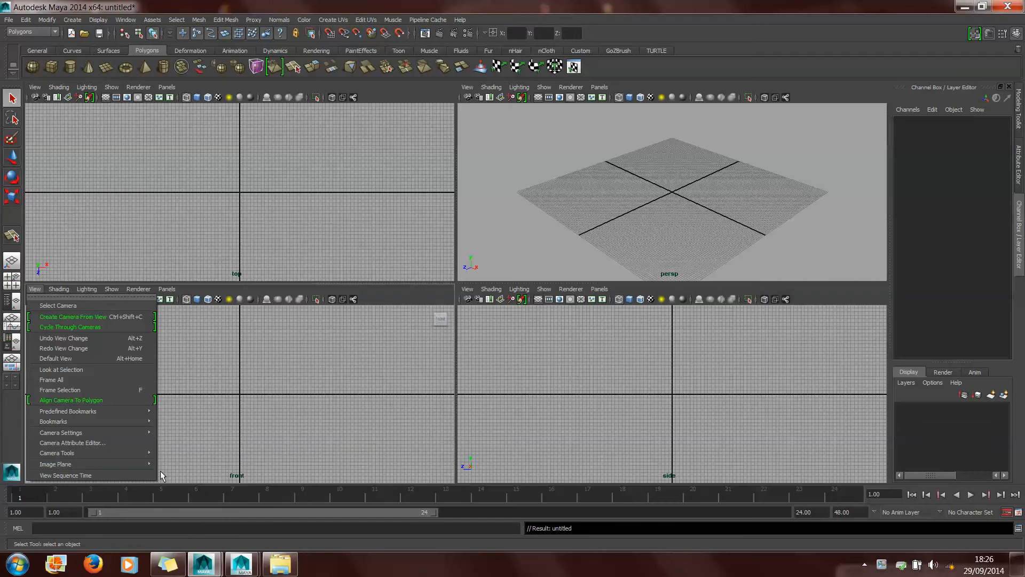
# - Import 3.jpg from the Desktop folder GABARITS as an image plane in the front view
pyautogui.click(176, 472)
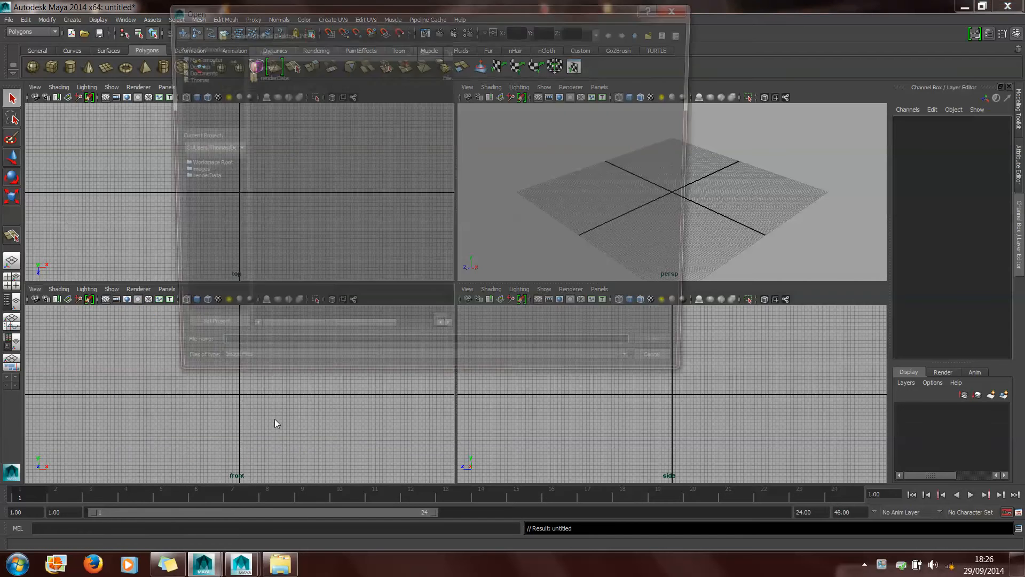
pyautogui.click(182, 65)
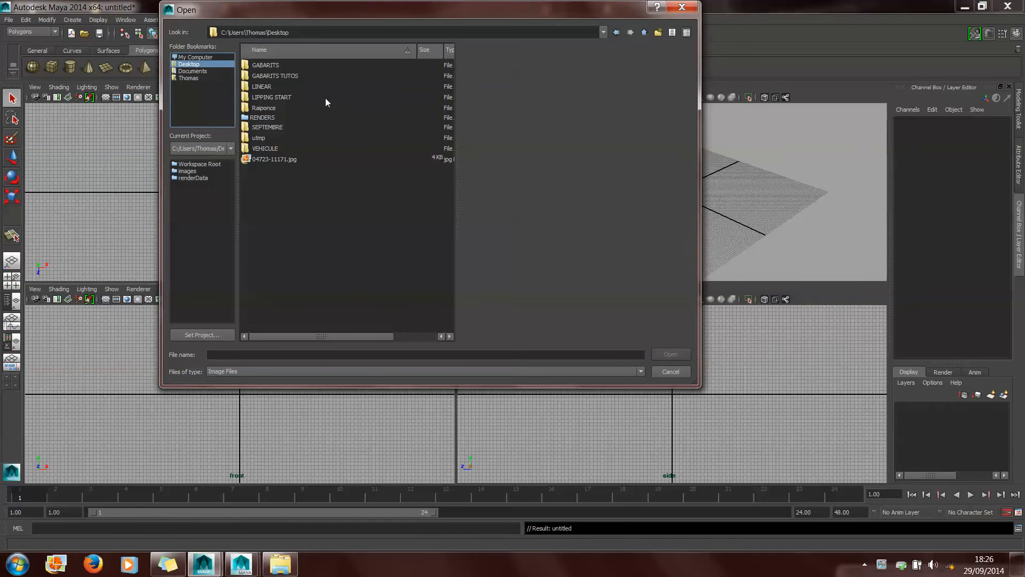
pyautogui.doubleClick(265, 64)
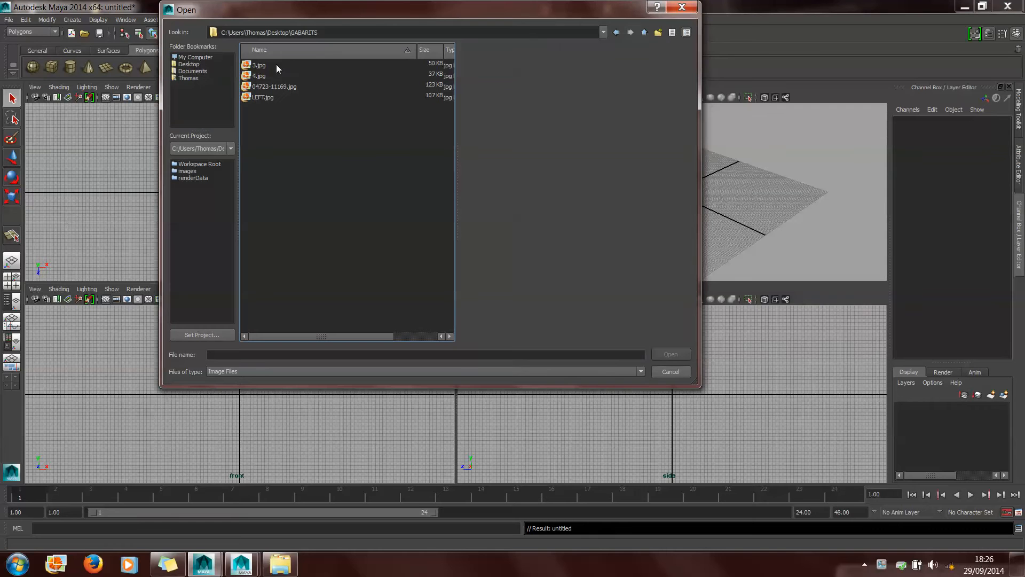
pyautogui.click(259, 66)
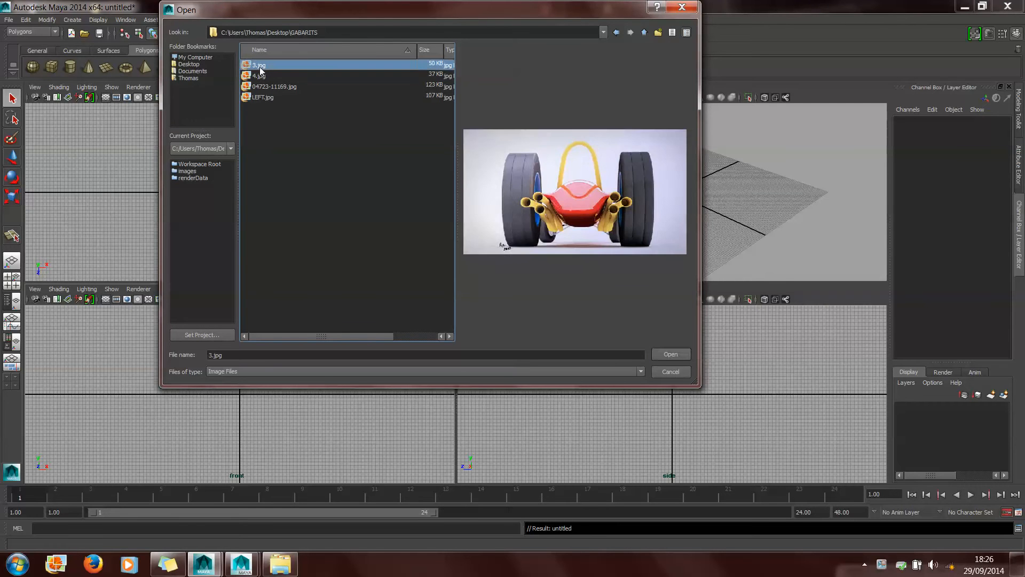
pyautogui.doubleClick(260, 66)
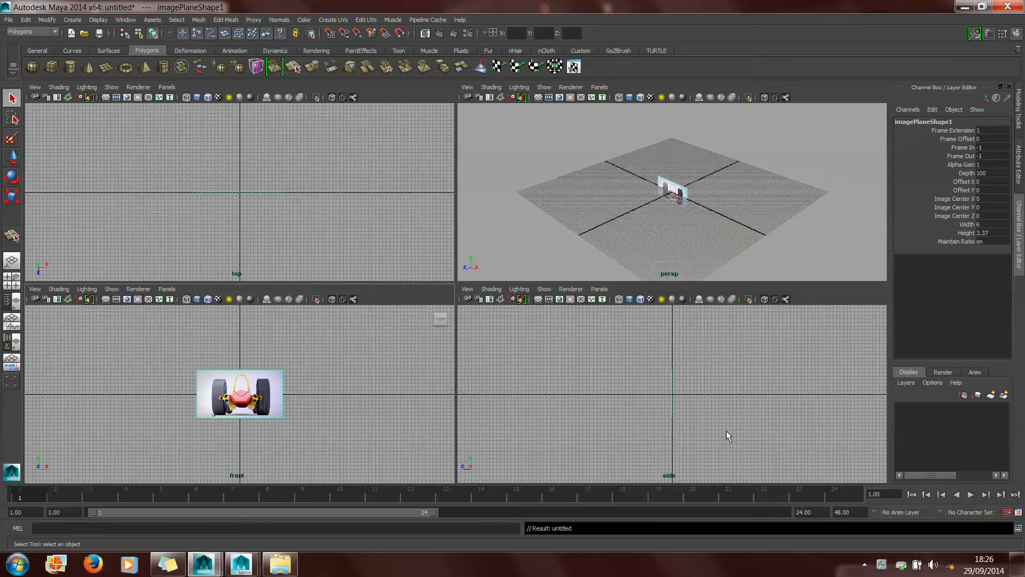
# - Import LEFT.jpg from the Desktop folder GABARITS as an image plane in the side view
pyautogui.click(468, 289)
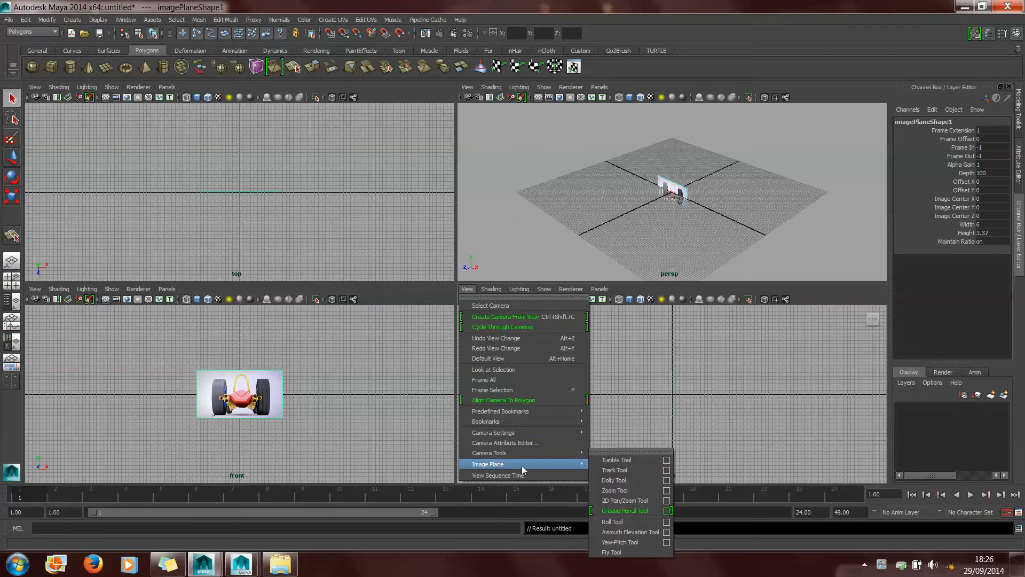
pyautogui.moveTo(522, 468)
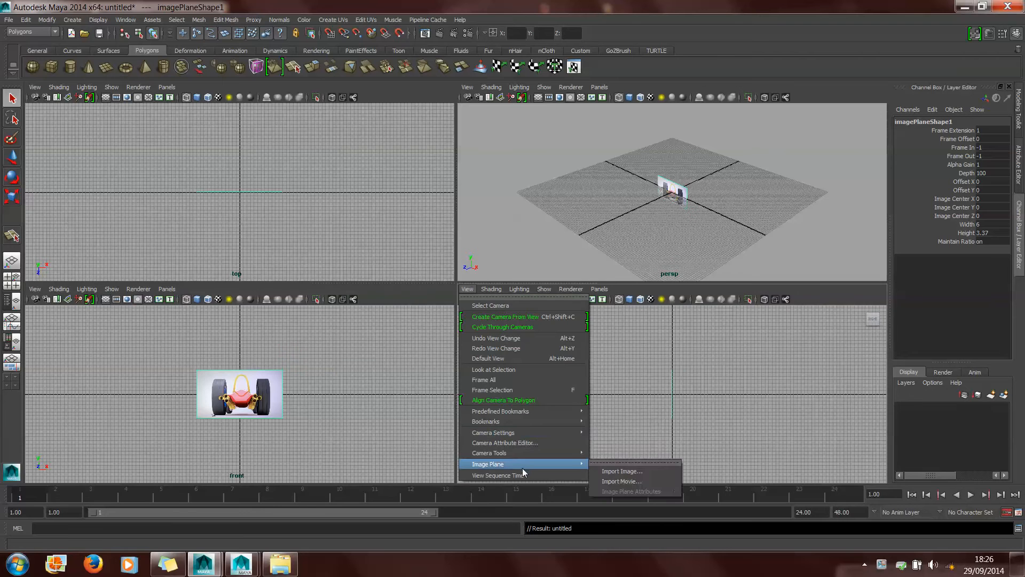
pyautogui.click(623, 471)
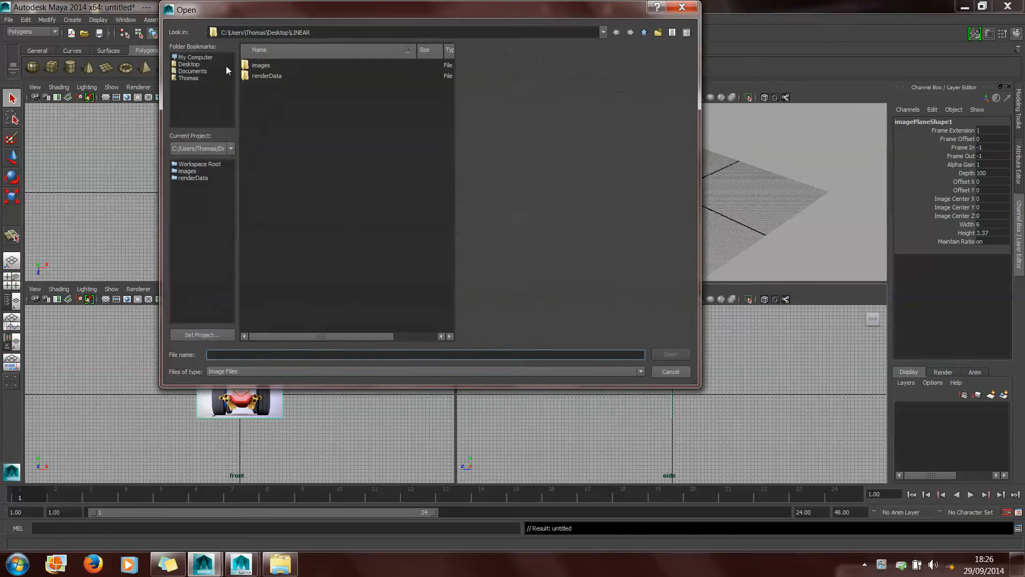
pyautogui.click(193, 65)
pyautogui.doubleClick(254, 65)
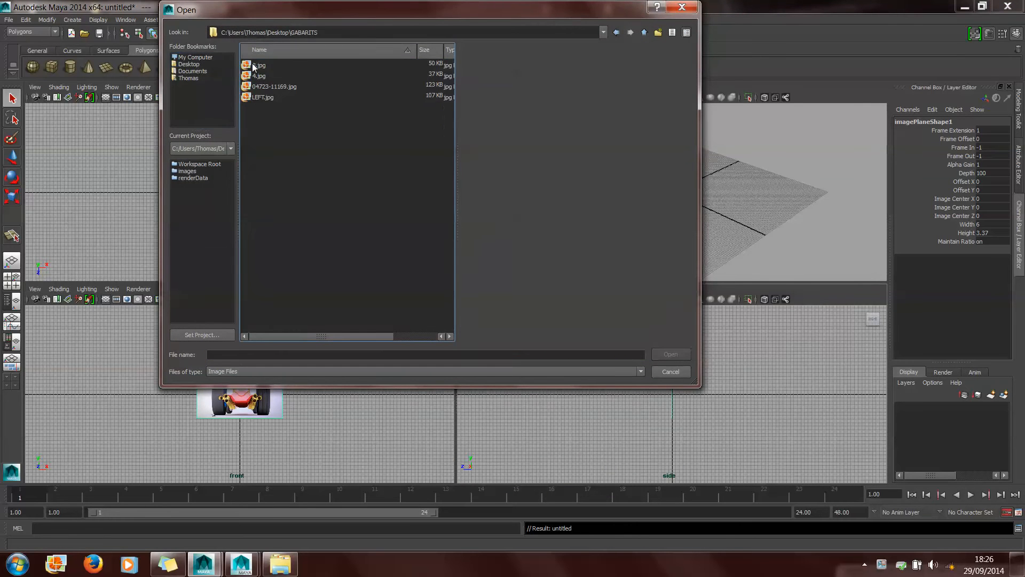
pyautogui.click(266, 97)
pyautogui.doubleClick(266, 97)
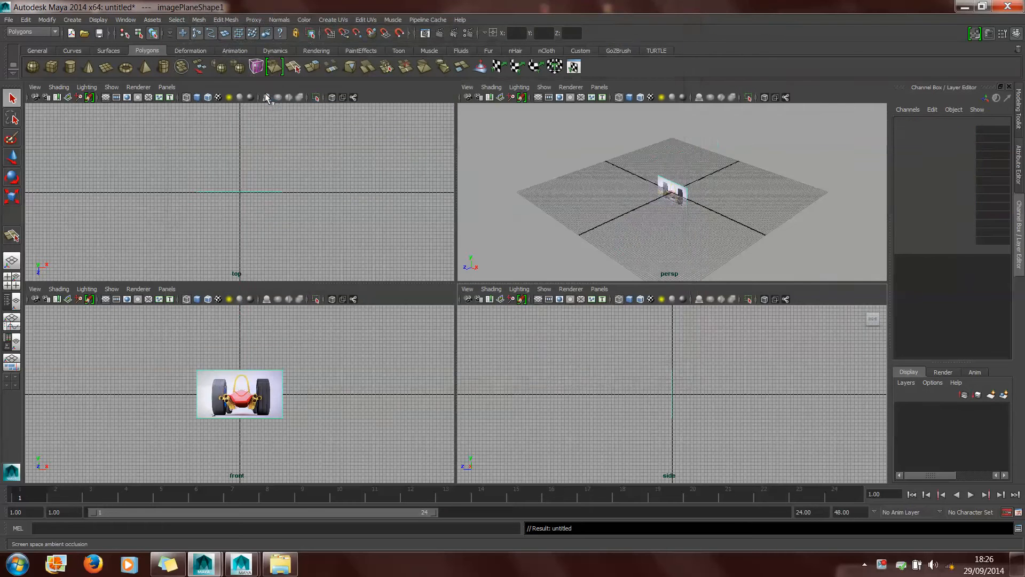
# - Scale the front image plane uniformly to about 1.755 and move it back to about Z -5.5, near the side image's rear wheel
pyautogui.press('space')
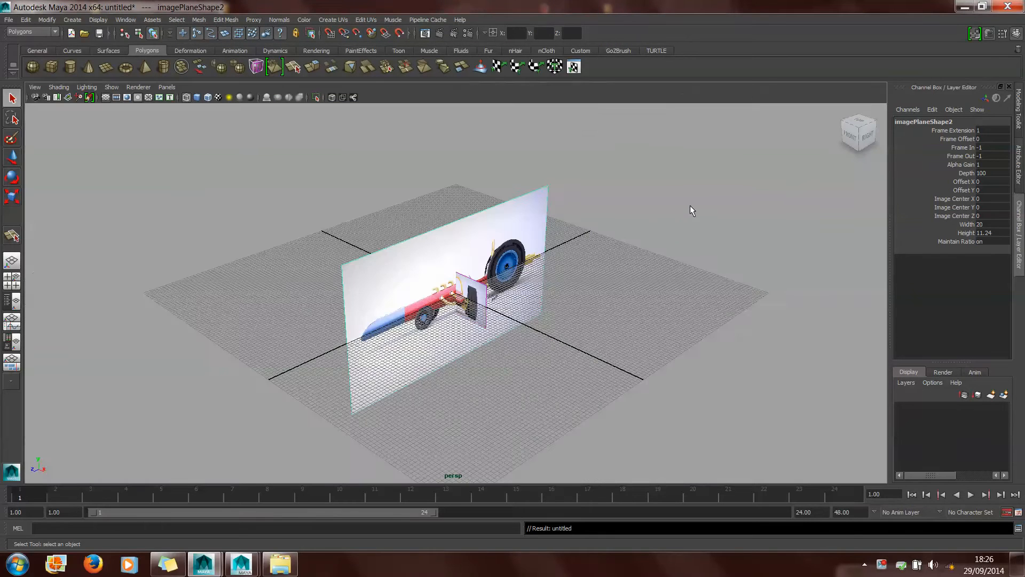
pyautogui.scroll(3, 523, 322)
pyautogui.click(512, 337)
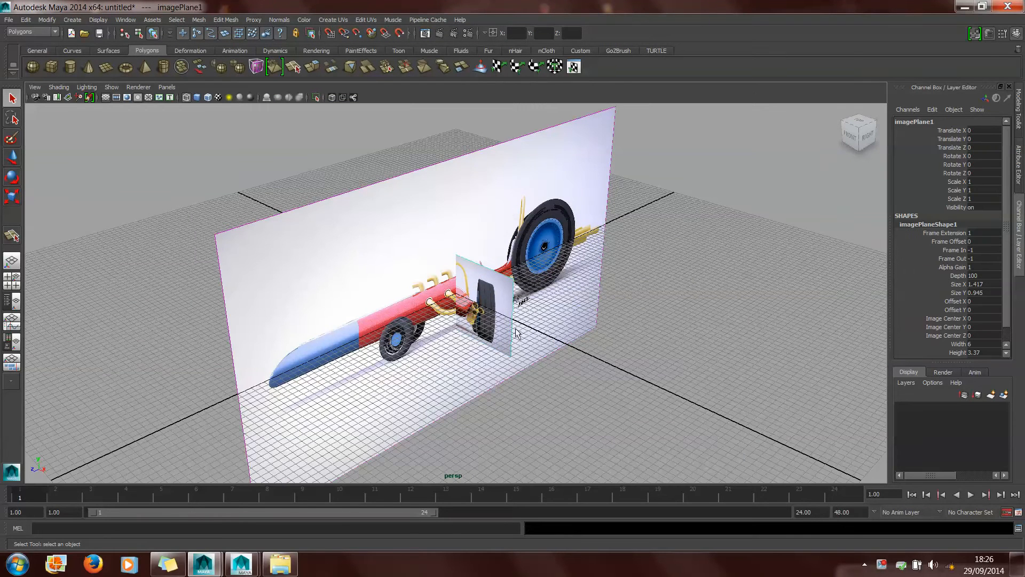
pyautogui.press('r')
pyautogui.moveTo(448, 293); pyautogui.dragTo(483, 296)
pyautogui.press('w')
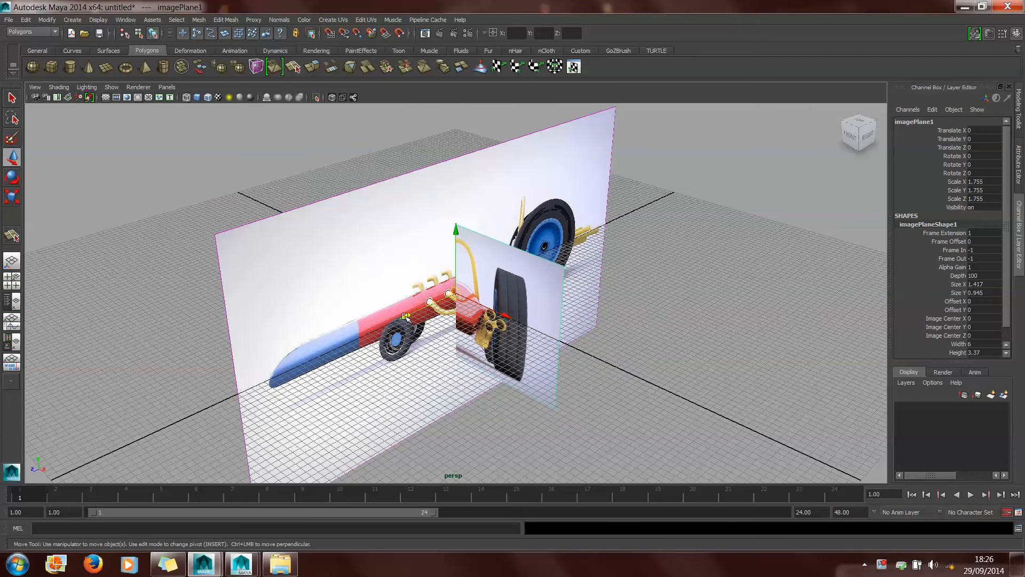
pyautogui.moveTo(410, 320); pyautogui.dragTo(508, 280)
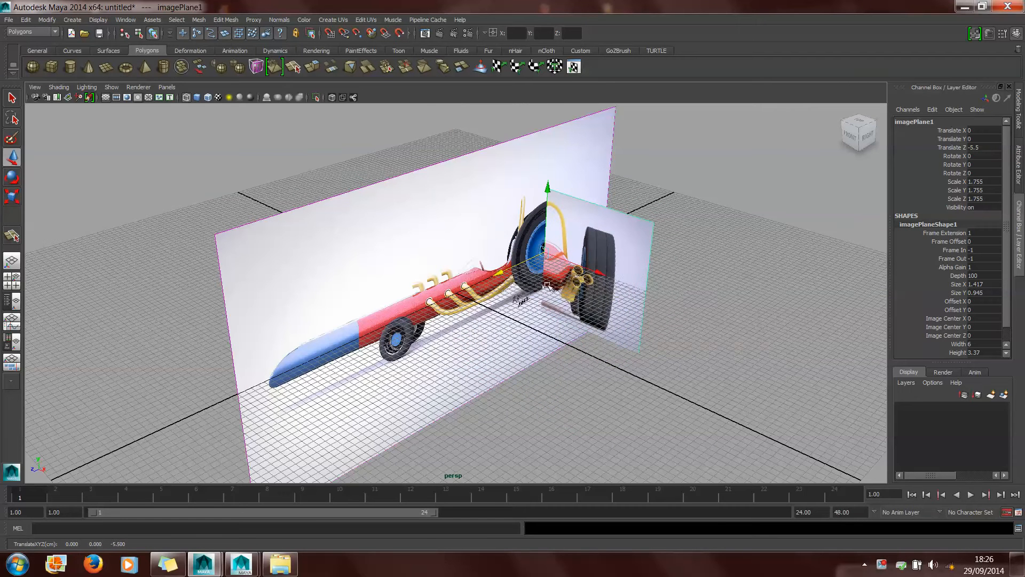
# - Overlap the front image plane with the side image and match the rear wheel heights, scaling it to about 1.652
pyautogui.moveTo(599, 262); pyautogui.dragTo(313, 273)
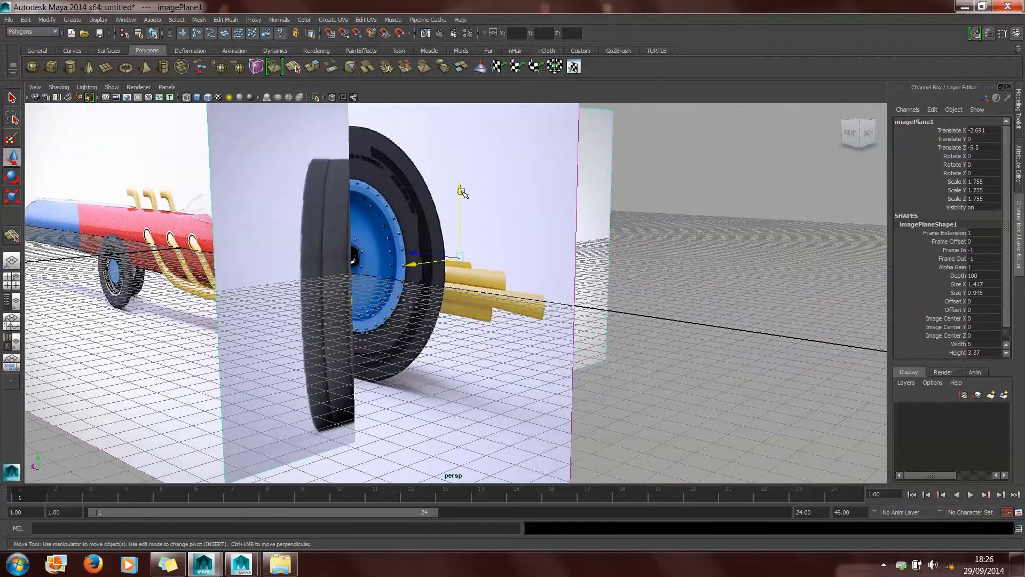
pyautogui.moveTo(458, 192); pyautogui.dragTo(458, 163)
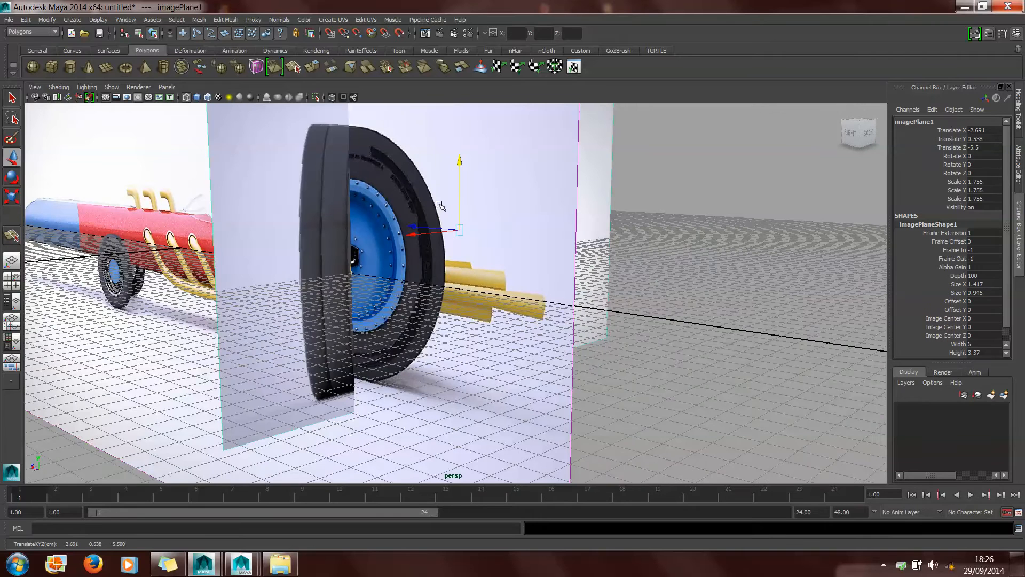
pyautogui.press('r')
pyautogui.moveTo(459, 231)
pyautogui.mouseDown()
pyautogui.moveTo(457, 221)
pyautogui.moveTo(457, 231)
pyautogui.mouseUp()
pyautogui.press('w')
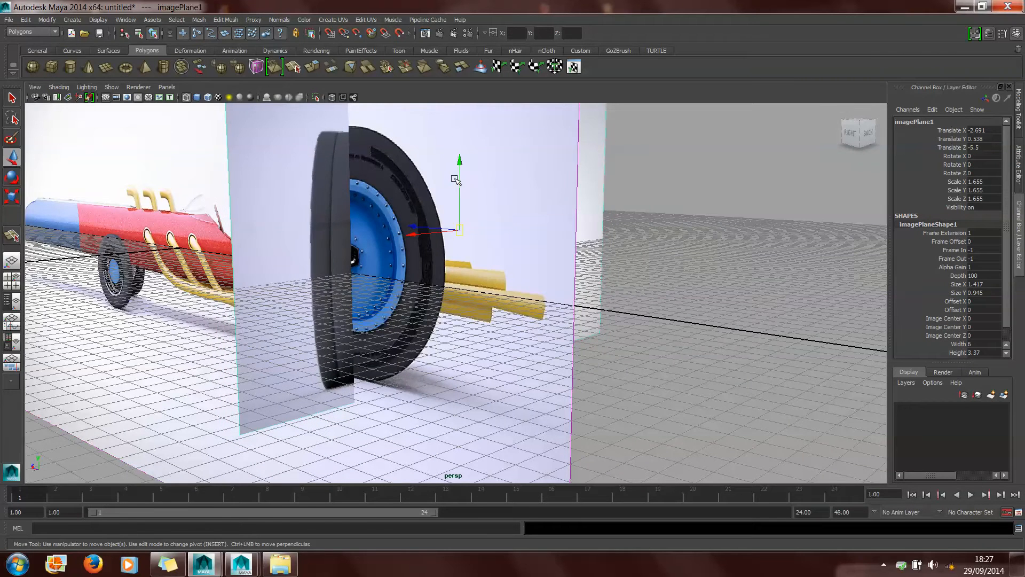
pyautogui.moveTo(459, 177); pyautogui.dragTo(463, 174)
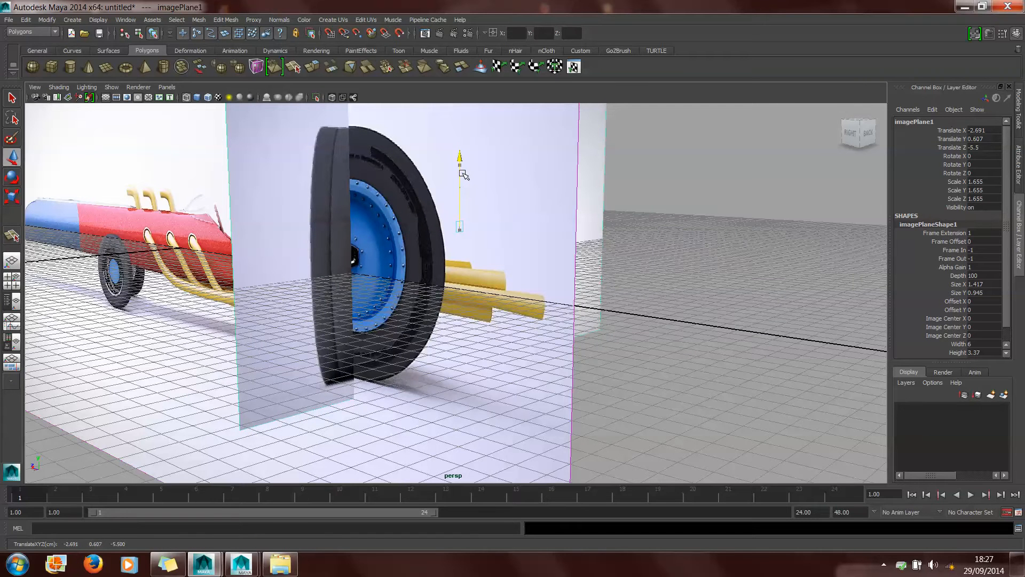
pyautogui.press('r')
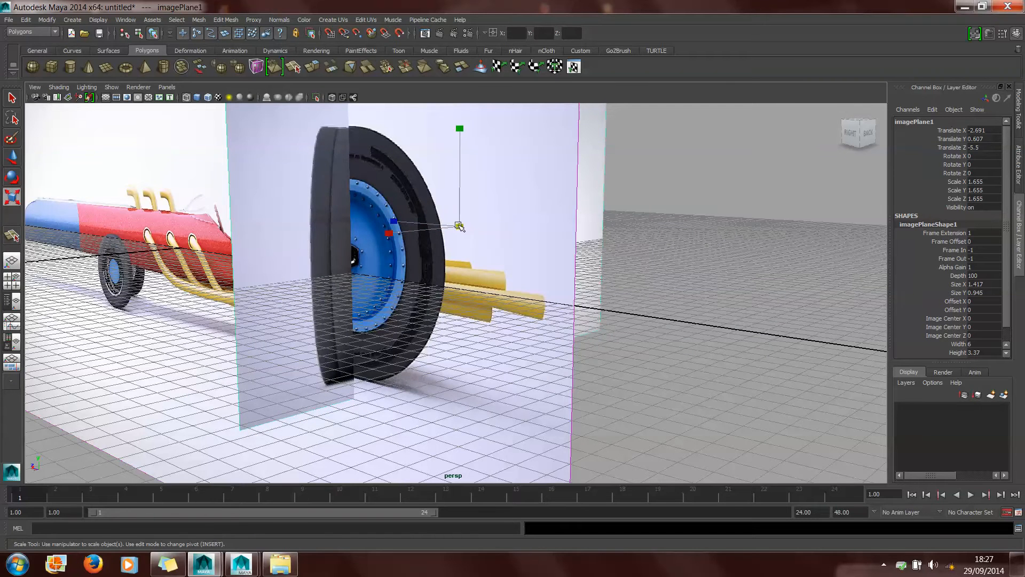
pyautogui.moveTo(459, 226); pyautogui.dragTo(5, 314)
# - Move the front image plane clear behind the side image, to about X 4.38 and Z -9.54
pyautogui.press('w')
pyautogui.scroll(-5, 320, 314)
pyautogui.keyDown('alt'); pyautogui.moveTo(345, 312); pyautogui.dragTo(422, 321); pyautogui.keyUp('alt')
pyautogui.keyDown('alt'); pyautogui.moveTo(475, 360); pyautogui.dragTo(526, 329); pyautogui.keyUp('alt')
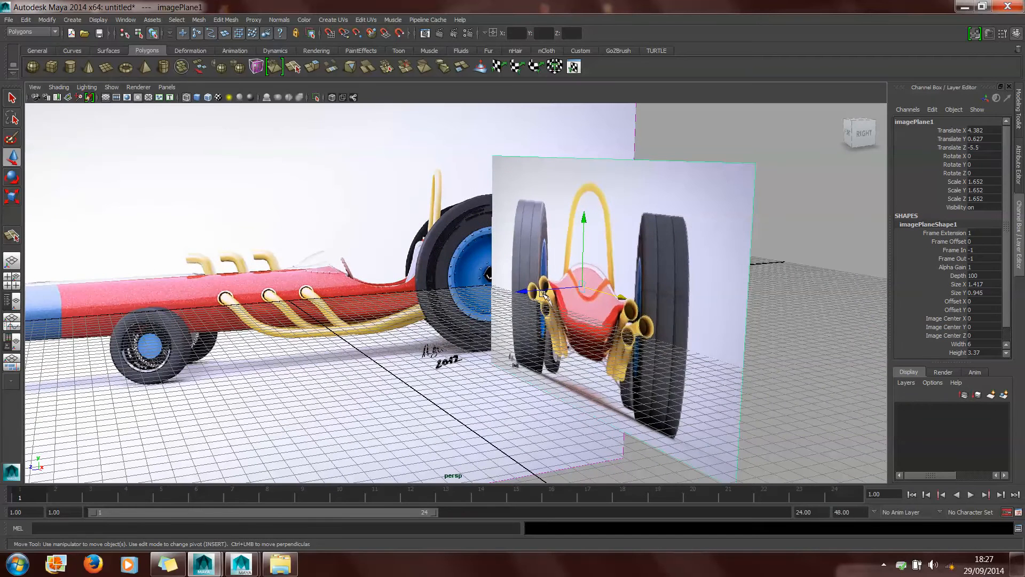
pyautogui.moveTo(526, 293); pyautogui.dragTo(666, 278)
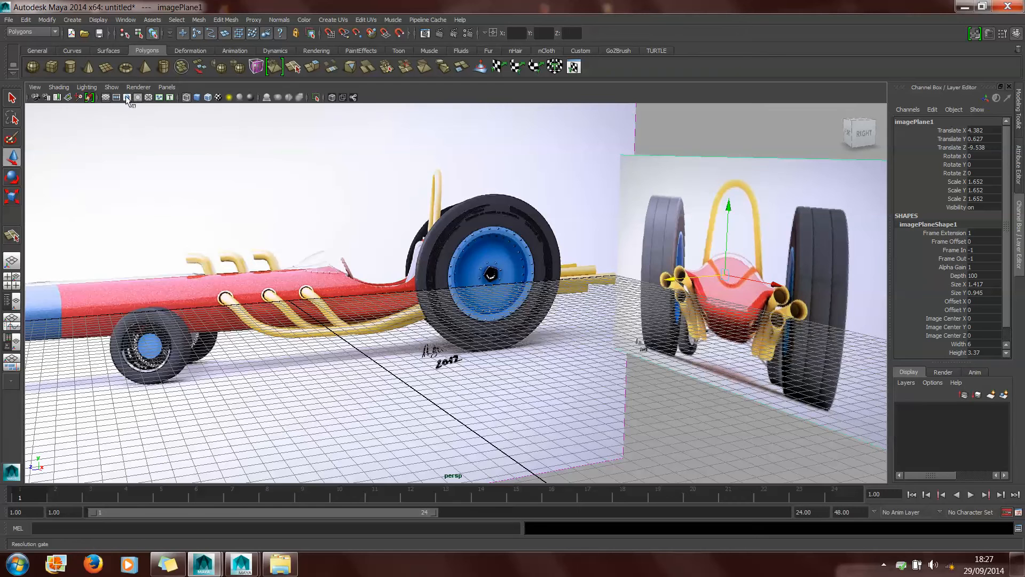
# - Hide the perspective view's grid and create a shaded polygon cube beside the side image at about X 12.48, Z 2.3
pyautogui.click(106, 97)
pyautogui.click(52, 66)
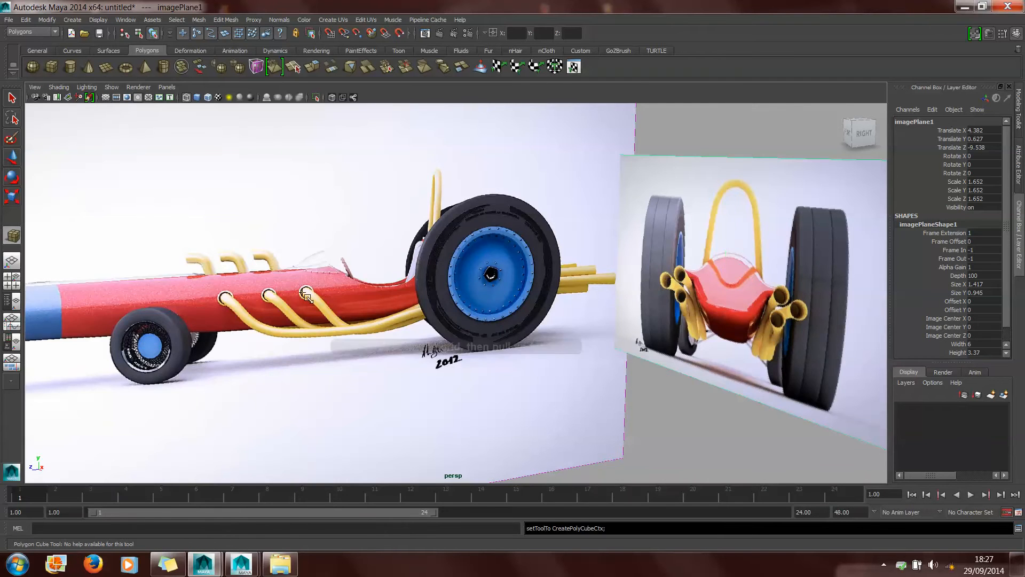
pyautogui.scroll(-3, 390, 384)
pyautogui.moveTo(377, 378); pyautogui.dragTo(468, 340)
pyautogui.press('5')
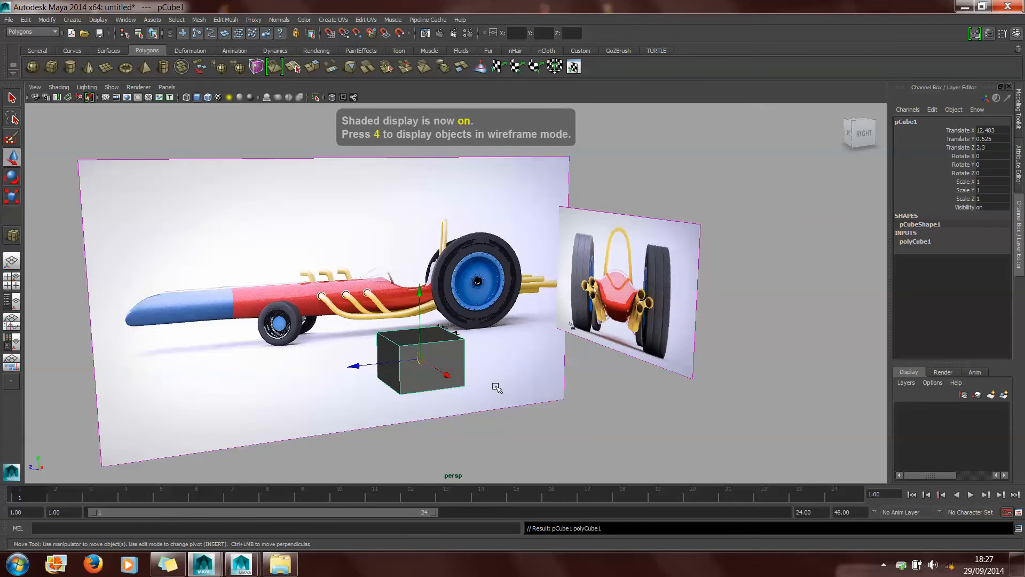
# - Show all four views and hide the grid in the side and front views
pyautogui.press('space')
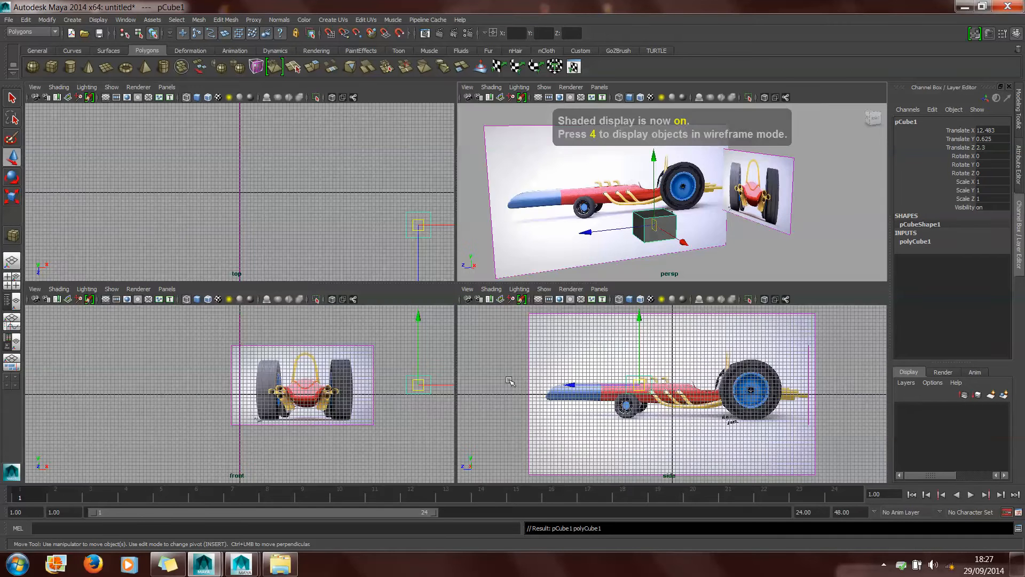
pyautogui.click(538, 299)
pyautogui.click(109, 302)
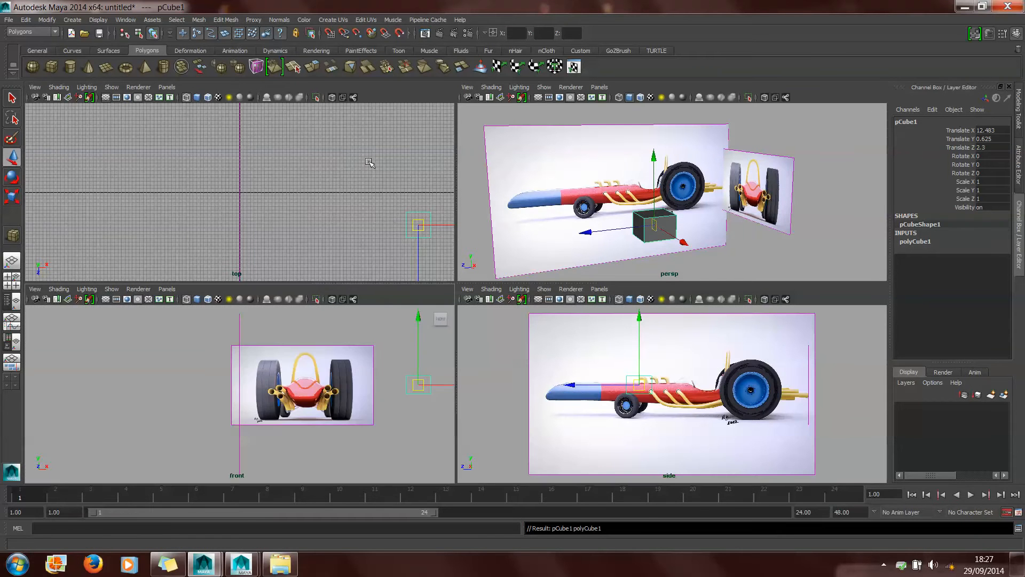
# - Turn on shaded display in the front and side views and centre the cube on the car body at about X 4.58
pyautogui.keyDown('alt'); pyautogui.moveTo(358, 171); pyautogui.dragTo(146, 144, button='middle'); pyautogui.keyUp('alt')
pyautogui.scroll(1, 303, 348)
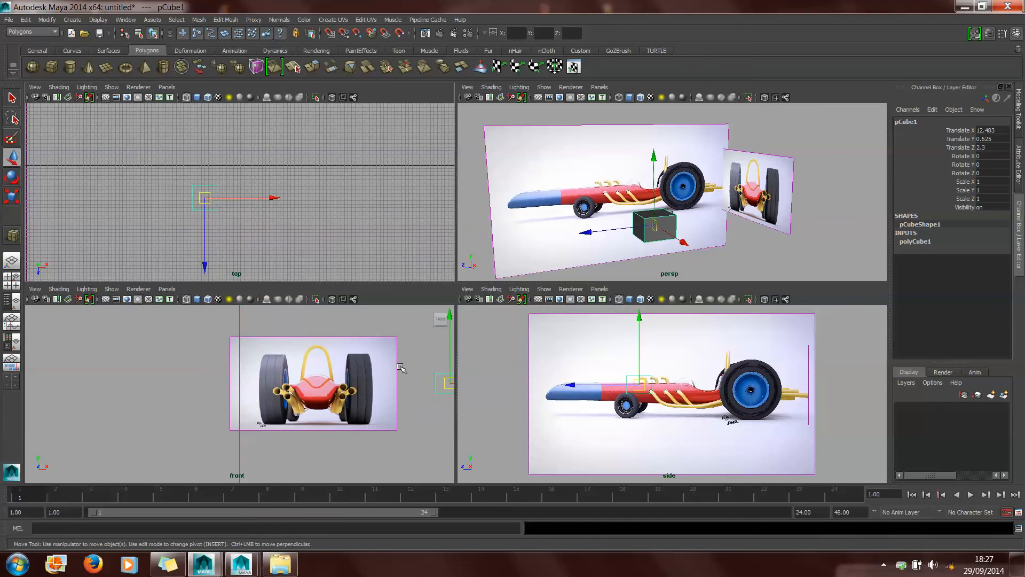
pyautogui.keyDown('alt'); pyautogui.moveTo(399, 365); pyautogui.dragTo(320, 364, button='middle'); pyautogui.keyUp('alt')
pyautogui.press('5')
pyautogui.moveTo(393, 376); pyautogui.dragTo(265, 381)
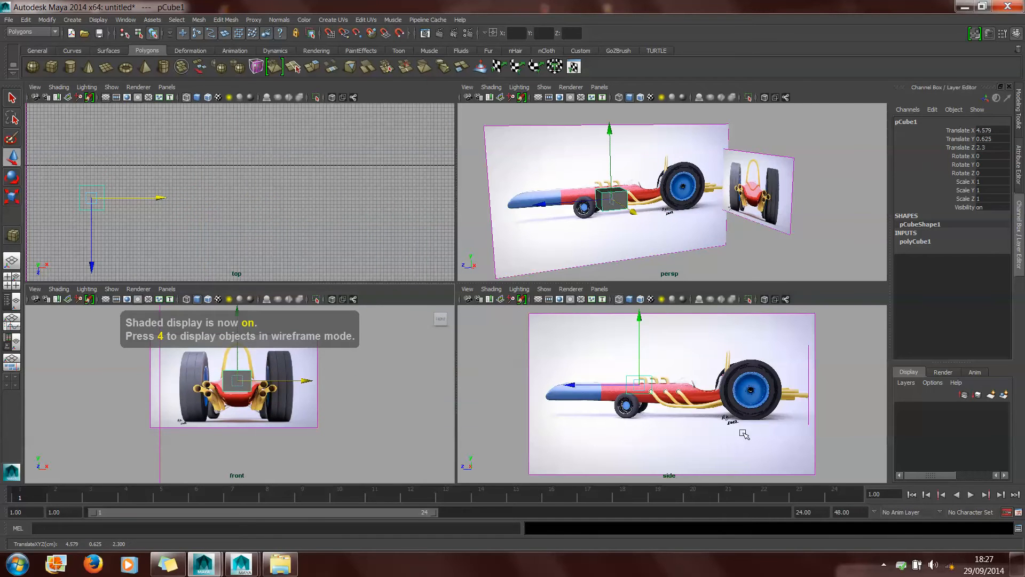
pyautogui.press('5')
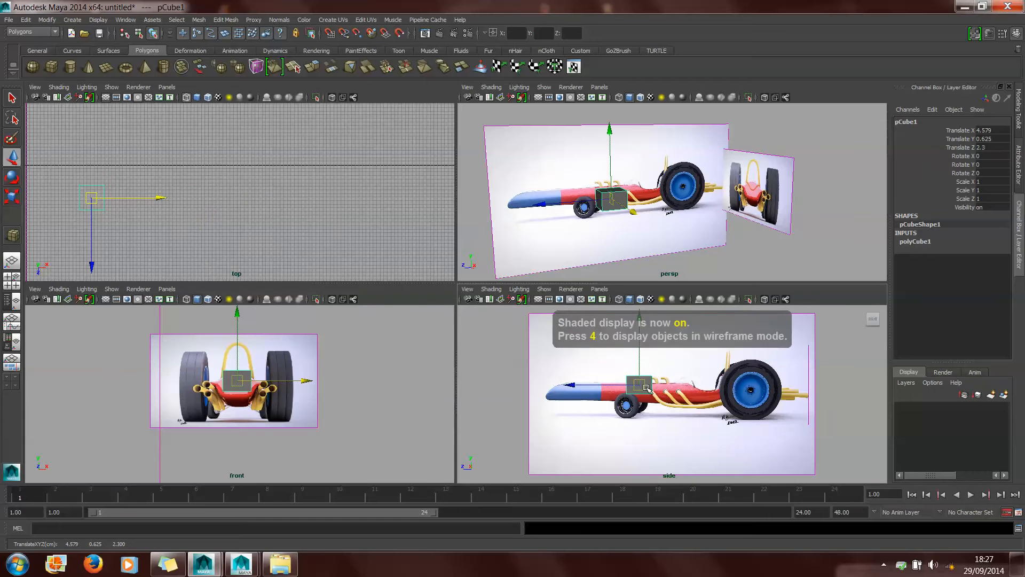
pyautogui.press('5')
pyautogui.moveTo(628, 235)
pyautogui.keyDown('alt'); pyautogui.mouseDown()
pyautogui.moveTo(669, 240)
pyautogui.moveTo(832, 214)
pyautogui.moveTo(836, 197)
pyautogui.moveTo(678, 227)
pyautogui.moveTo(671, 210)
pyautogui.mouseUp(); pyautogui.keyUp('alt')
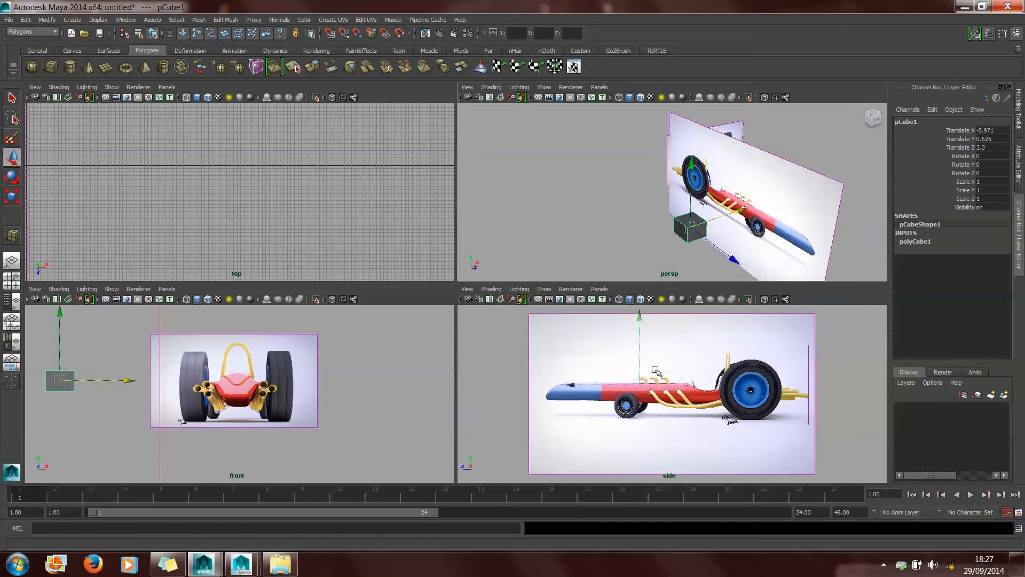
pyautogui.hotkey('ctrl', 'z')
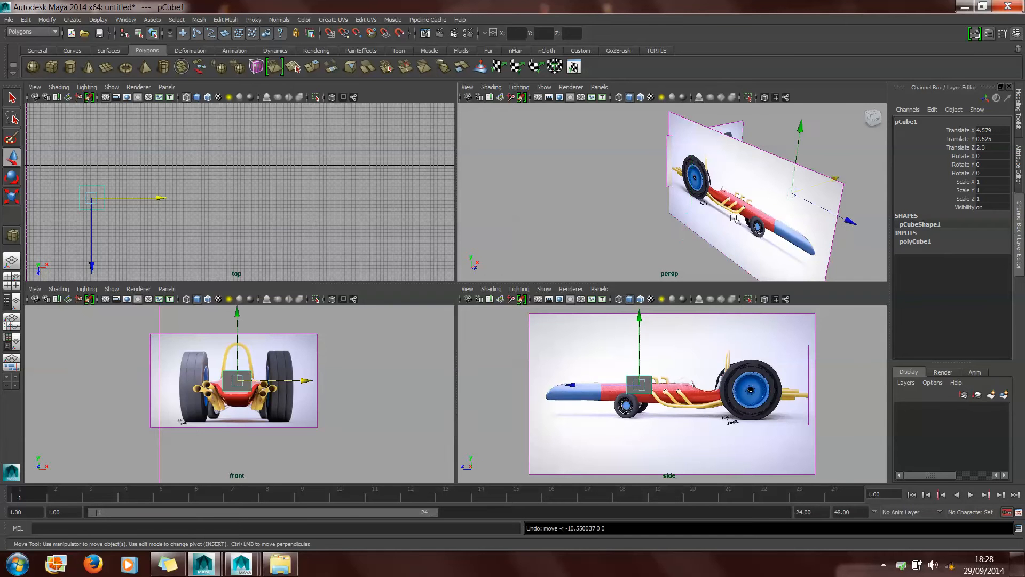
# - Enlarge the side view on the car body and turn on X-Ray shading to see the image through the cube
pyautogui.keyDown('alt'); pyautogui.moveTo(754, 236); pyautogui.dragTo(614, 247); pyautogui.keyUp('alt')
pyautogui.press('space')
pyautogui.scroll(2, 333, 244)
pyautogui.keyDown('alt'); pyautogui.moveTo(345, 243); pyautogui.dragTo(451, 243, button='middle'); pyautogui.keyUp('alt')
pyautogui.scroll(2, 472, 241)
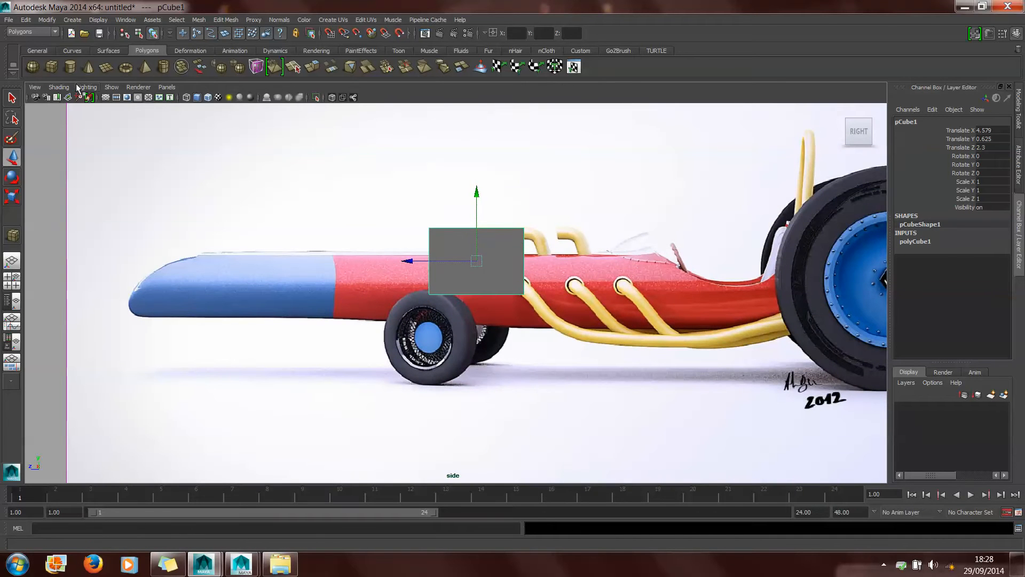
pyautogui.click(58, 87)
pyautogui.click(80, 196)
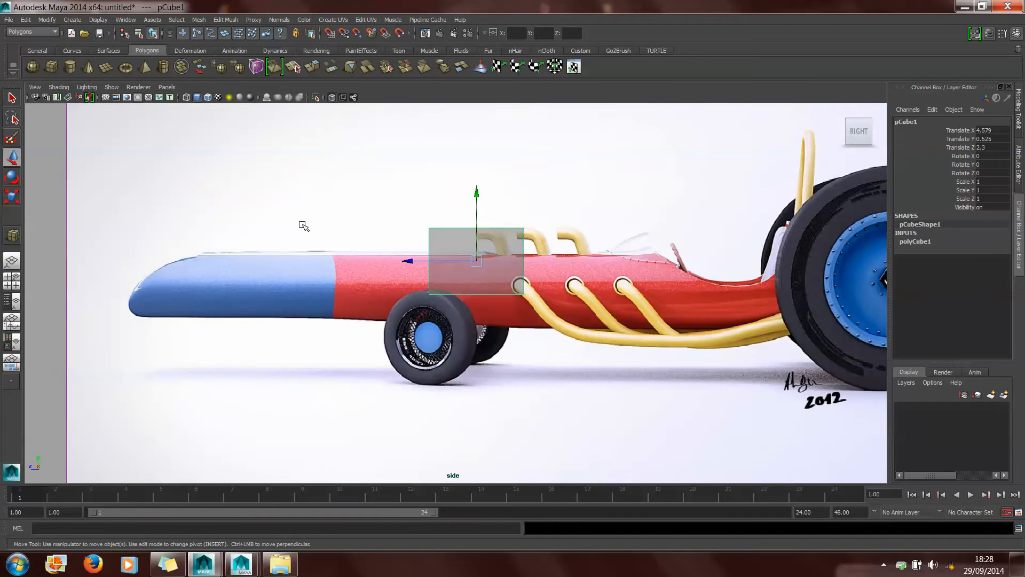
# - Stretch the cube's front vertices to the car's nose tip, and lower all its vertices to line up with the body
pyautogui.moveTo(438, 228); pyautogui.dragTo(416, 228, button='right')
pyautogui.moveTo(409, 206); pyautogui.dragTo(443, 302)
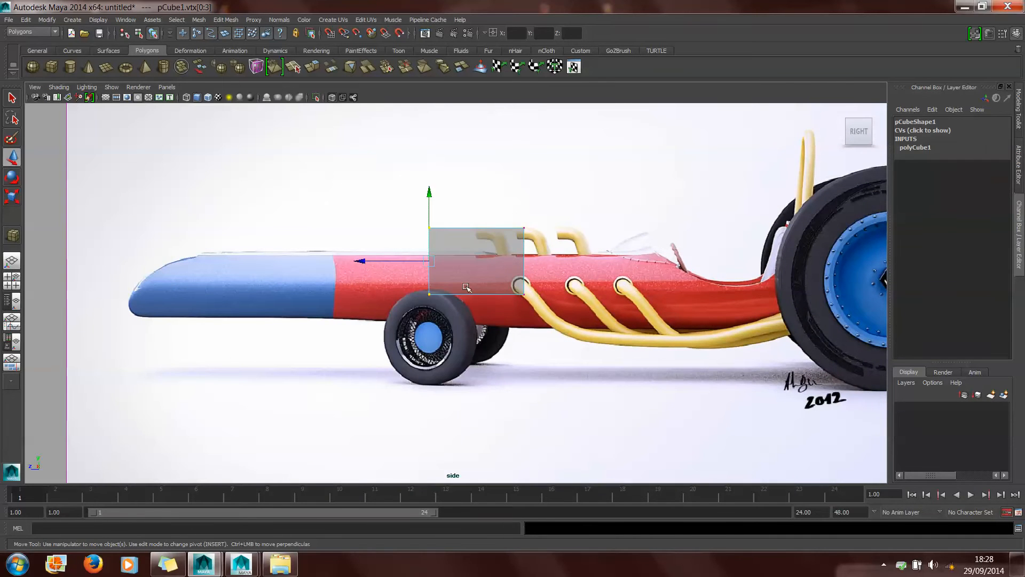
pyautogui.moveTo(374, 260); pyautogui.dragTo(74, 252)
pyautogui.moveTo(94, 345); pyautogui.dragTo(752, 104)
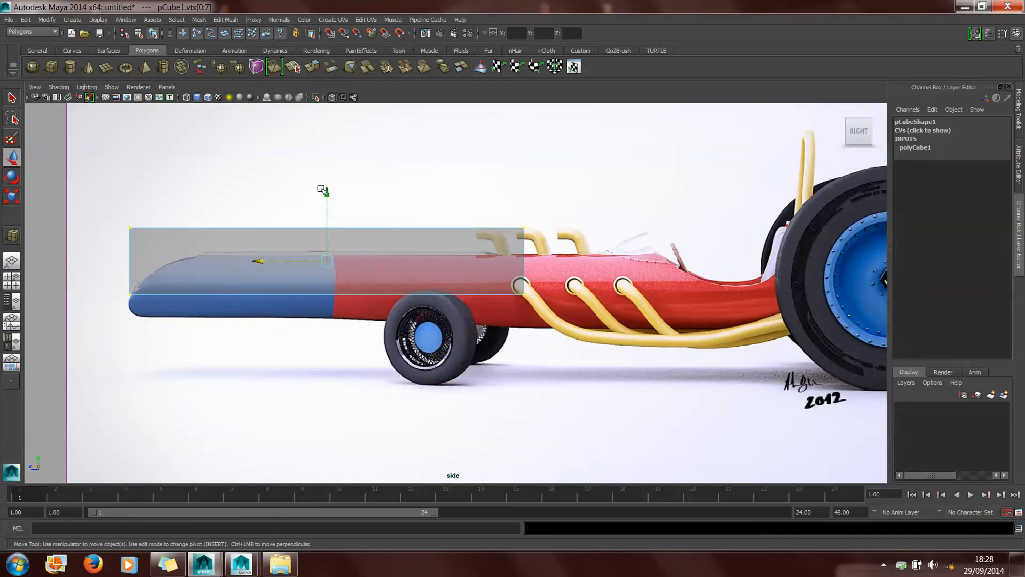
pyautogui.moveTo(322, 189); pyautogui.dragTo(324, 212)
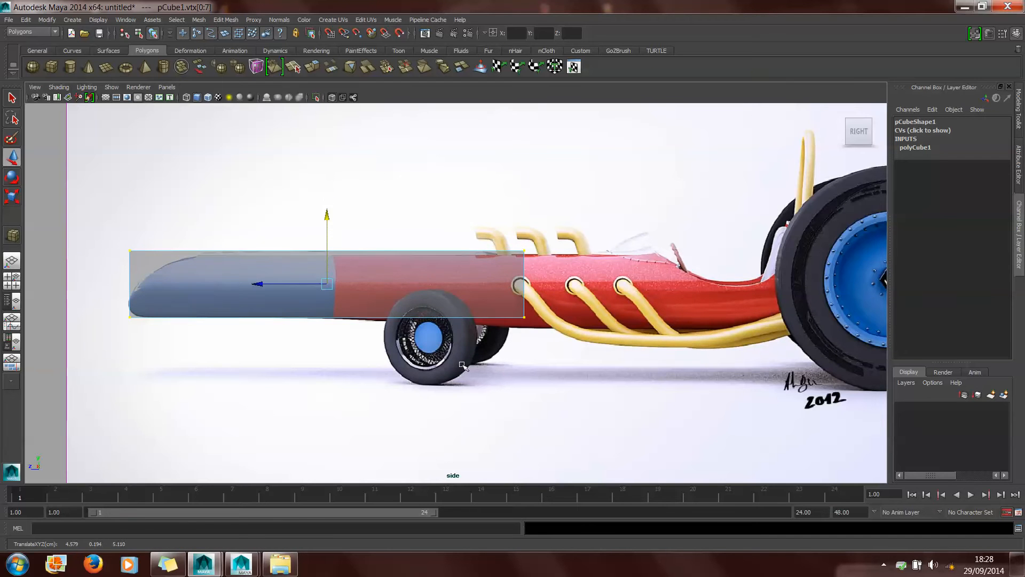
# - Stretch the cube's rear vertices back along the car to just past the rear wheel's hub
pyautogui.moveTo(466, 367); pyautogui.dragTo(566, 227)
pyautogui.moveTo(468, 281); pyautogui.dragTo(797, 283)
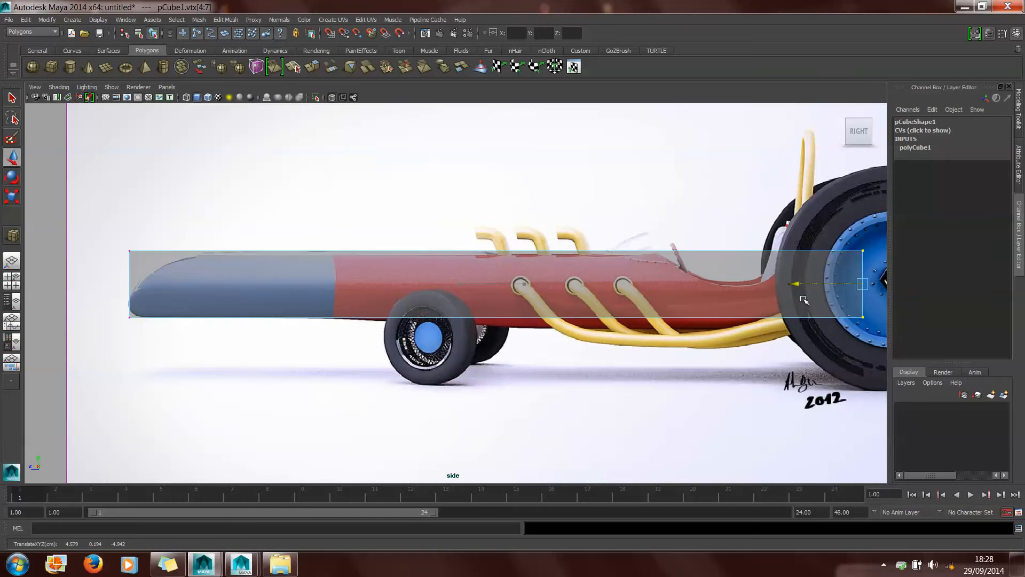
pyautogui.keyDown('alt'); pyautogui.moveTo(796, 285); pyautogui.dragTo(628, 272, button='middle'); pyautogui.keyUp('alt')
pyautogui.moveTo(629, 272); pyautogui.dragTo(665, 276)
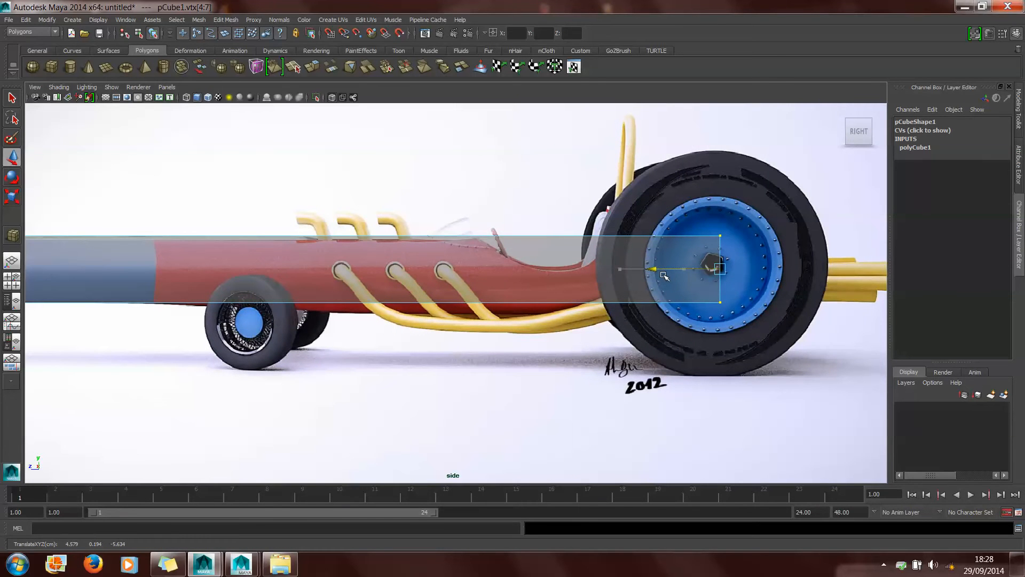
pyautogui.keyDown('alt'); pyautogui.moveTo(370, 215); pyautogui.dragTo(465, 211, button='middle'); pyautogui.keyUp('alt')
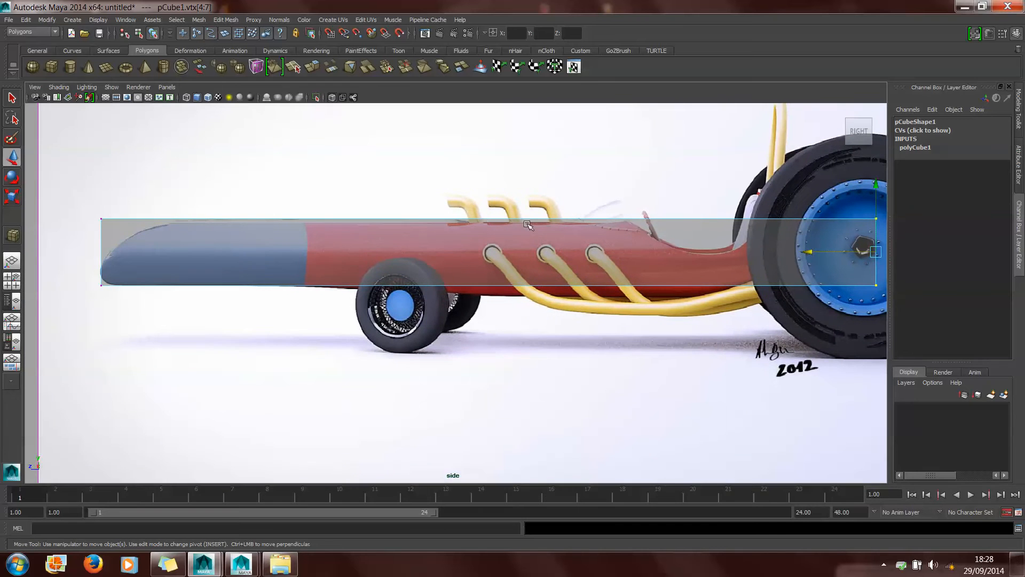
# - Enlarge the front view and select the cube as a whole object to compare it with the body reference
pyautogui.press('space')
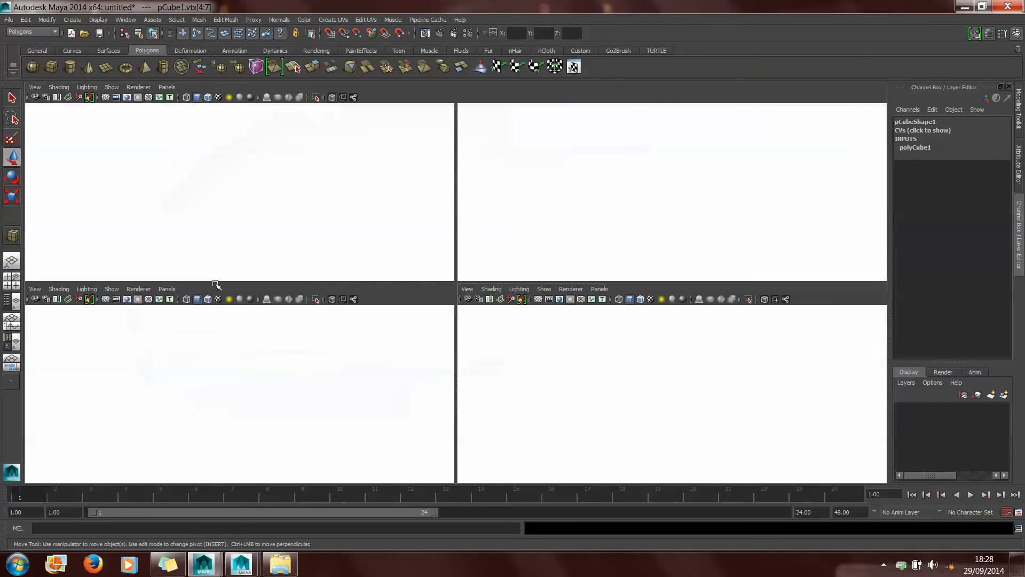
pyautogui.press('space')
pyautogui.scroll(1, 392, 267)
pyautogui.moveTo(408, 259); pyautogui.dragTo(430, 246, button='right')
pyautogui.click(430, 247)
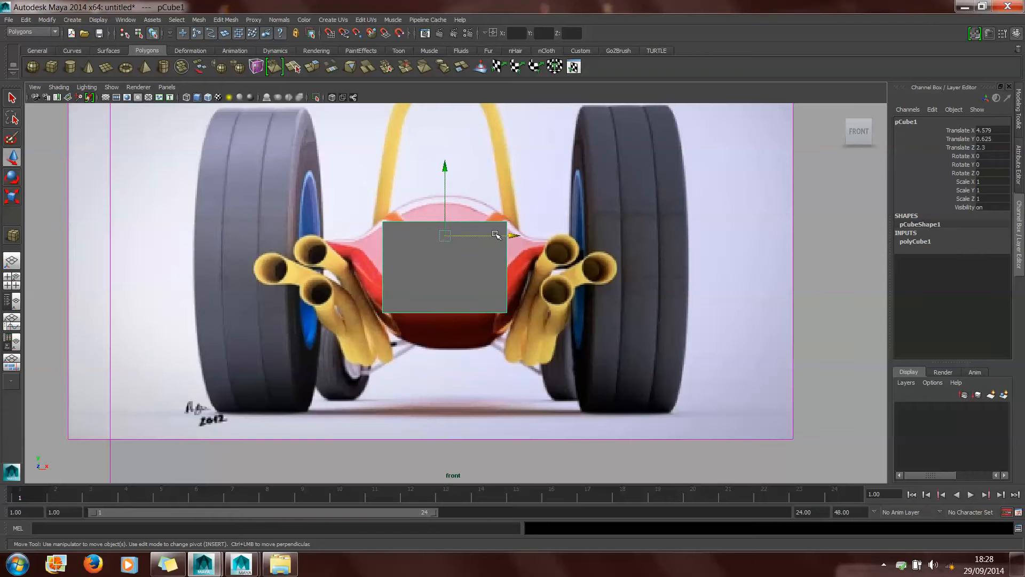
pyautogui.keyDown('alt'); pyautogui.moveTo(495, 234); pyautogui.dragTo(463, 251, button='middle'); pyautogui.keyUp('alt')
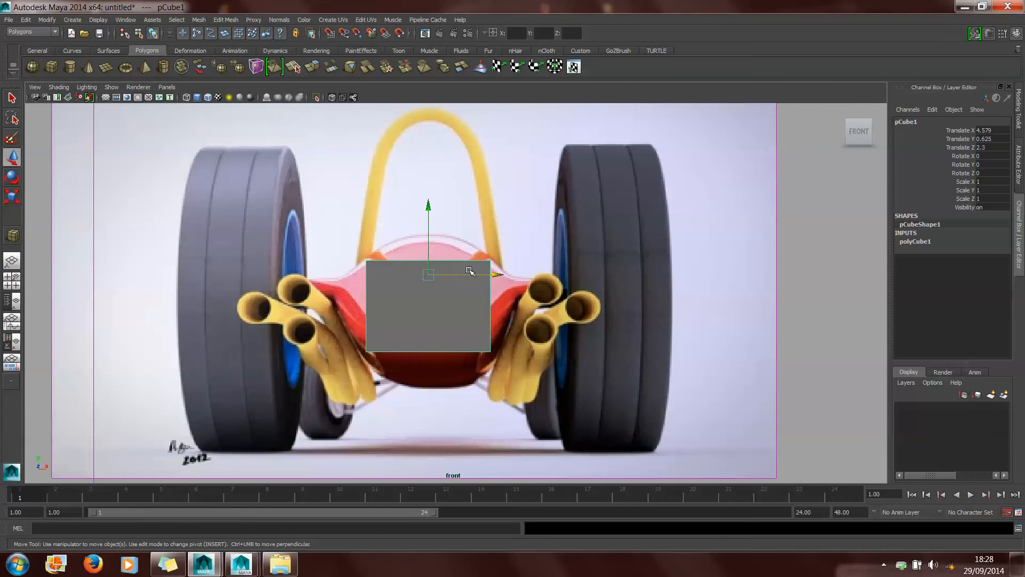
# - Bevel the cube's long edges in the perspective view using reset options, with width 0.5 and 1 segment
pyautogui.press('space')
pyautogui.press('space')
pyautogui.scroll(4, 556, 299)
pyautogui.keyDown('alt'); pyautogui.moveTo(534, 315); pyautogui.dragTo(551, 162, button='middle'); pyautogui.keyUp('alt')
pyautogui.moveTo(564, 207); pyautogui.dragTo(562, 181, button='right')
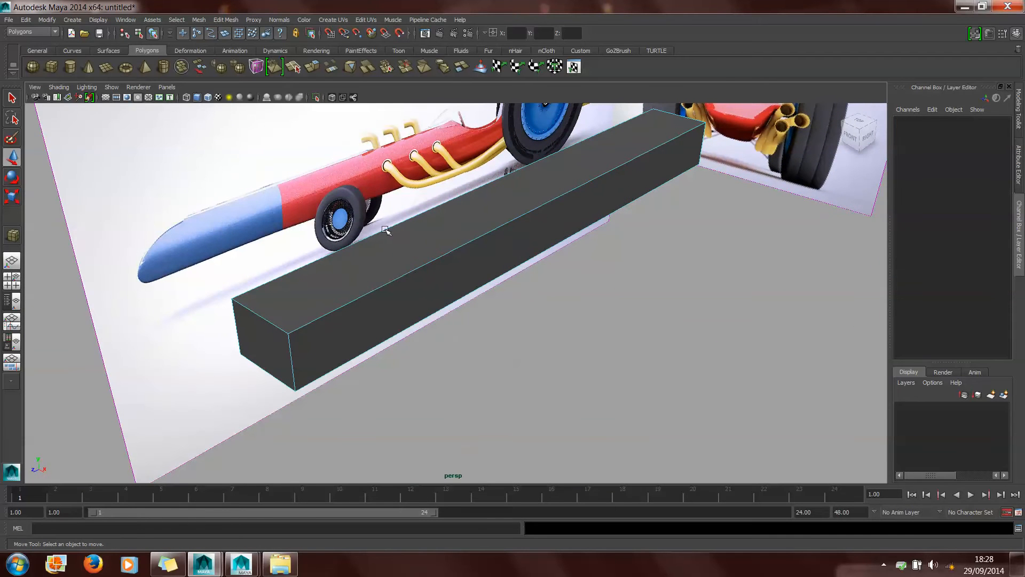
pyautogui.moveTo(386, 206); pyautogui.dragTo(676, 441)
pyautogui.keyDown('alt'); pyautogui.moveTo(582, 314); pyautogui.dragTo(409, 250); pyautogui.keyUp('alt')
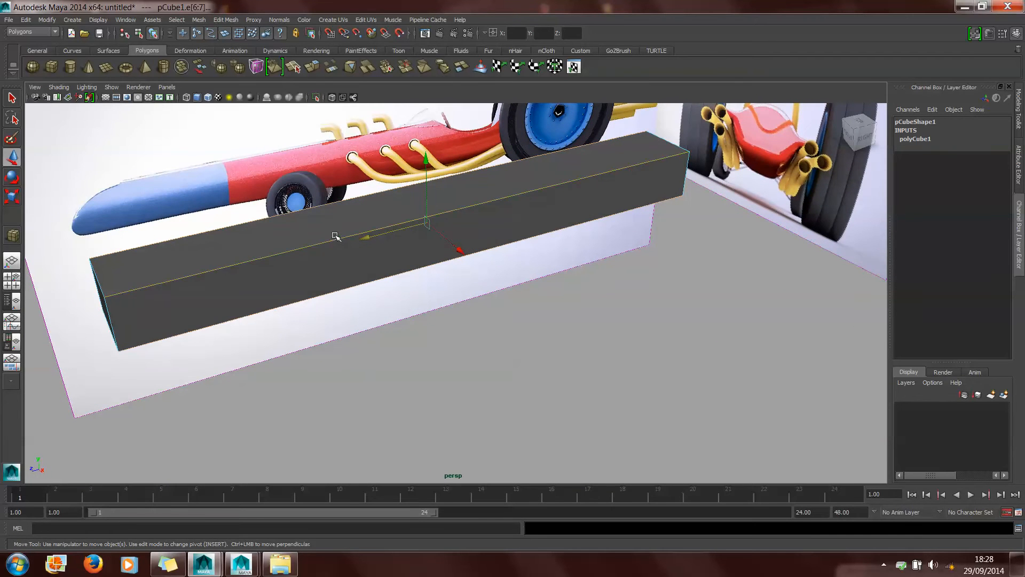
pyautogui.keyDown('shift'); pyautogui.moveTo(335, 236); pyautogui.dragTo(419, 237, button='right'); pyautogui.keyUp('shift')
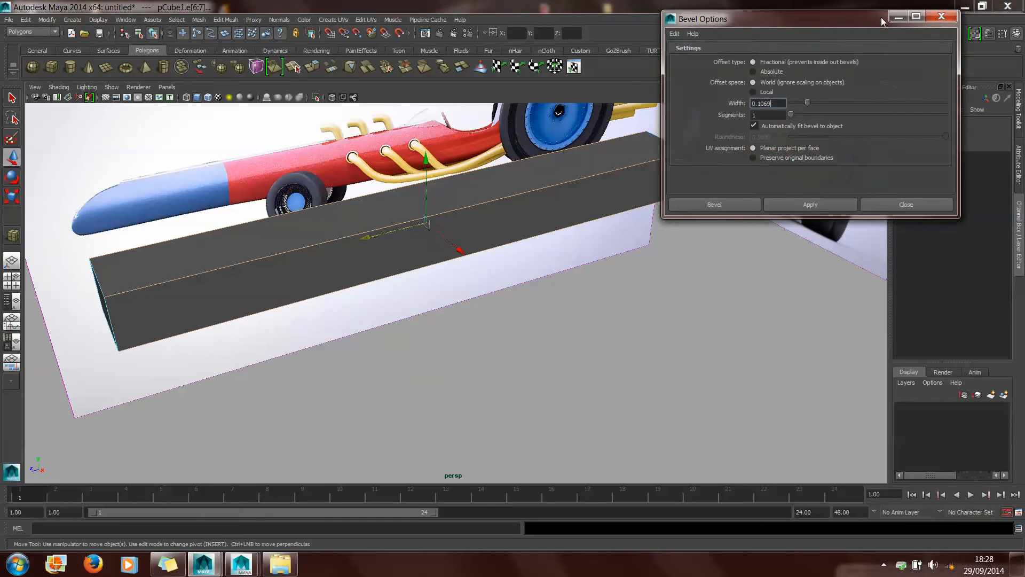
pyautogui.click(671, 33)
pyautogui.click(692, 54)
pyautogui.click(822, 204)
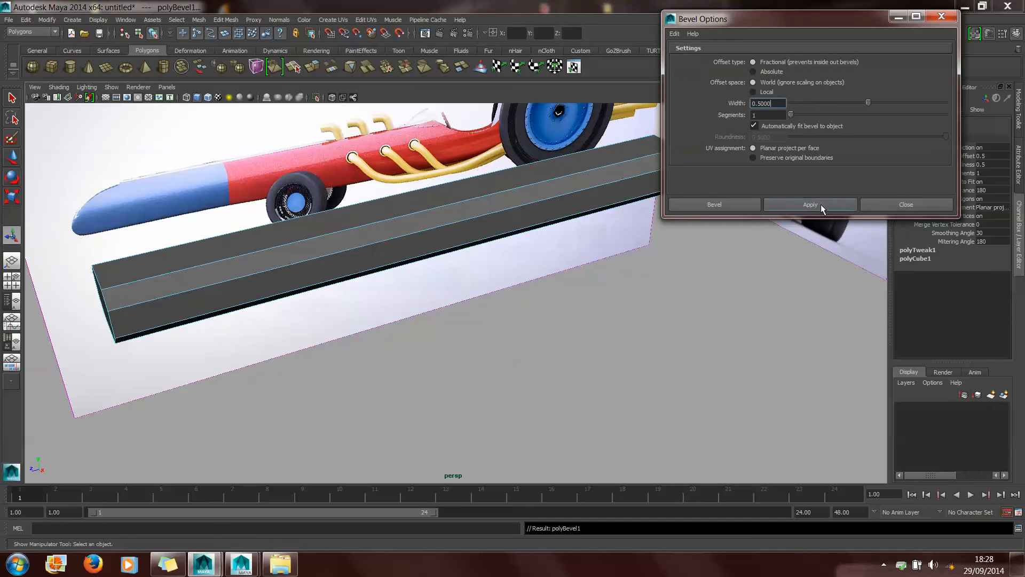
pyautogui.click(893, 203)
# - Insert five edge loops across the body in the side view, from the cockpit's front edge to just behind the seat
pyautogui.keyDown('alt'); pyautogui.moveTo(755, 270); pyautogui.dragTo(672, 298); pyautogui.keyUp('alt')
pyautogui.press('space')
pyautogui.press('space')
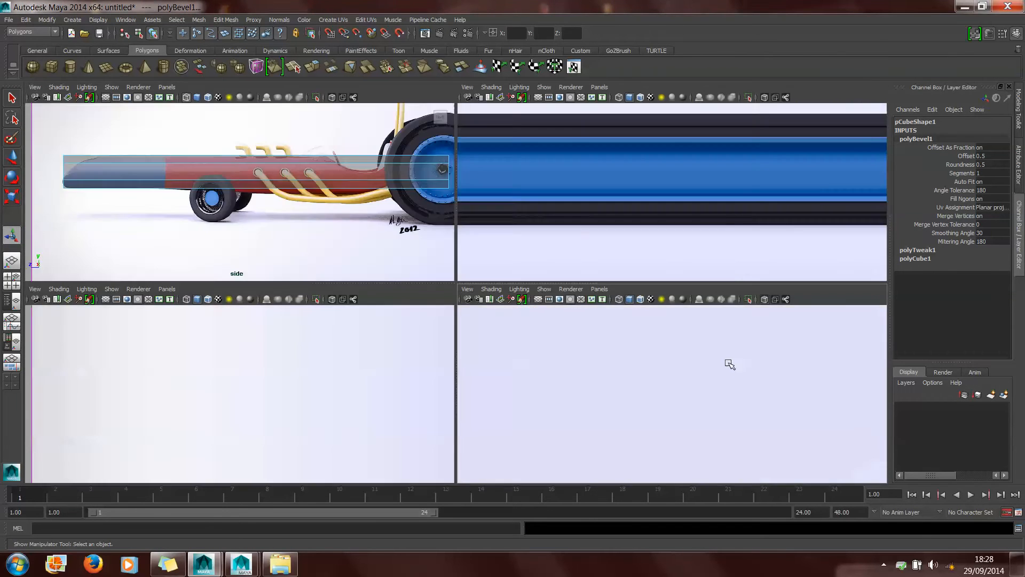
pyautogui.scroll(5, 783, 291)
pyautogui.keyDown('alt'); pyautogui.moveTo(783, 290); pyautogui.dragTo(474, 359, button='middle'); pyautogui.keyUp('alt')
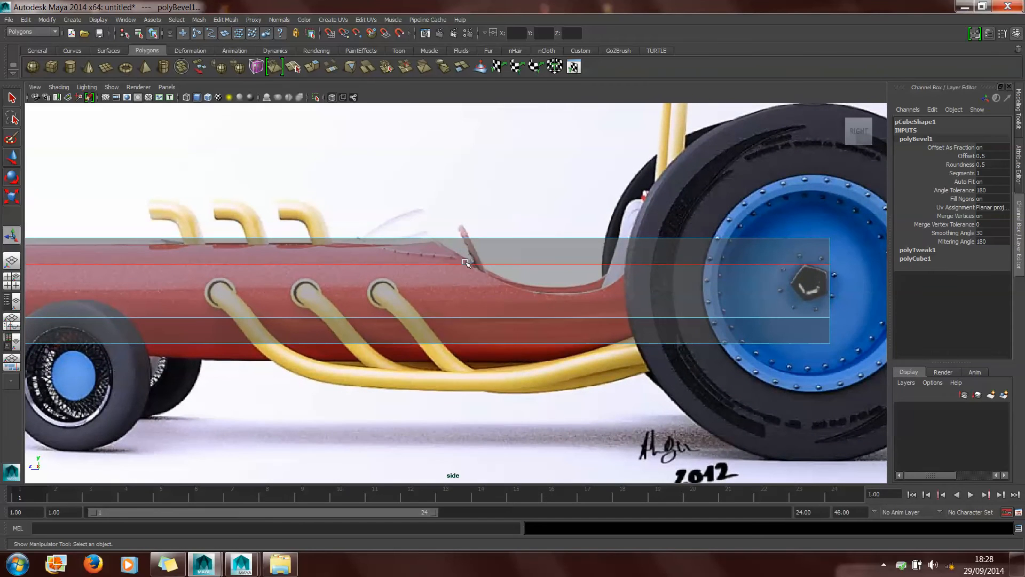
pyautogui.rightClick(465, 235)
pyautogui.click(465, 235)
pyautogui.keyDown('shift'); pyautogui.moveTo(465, 236); pyautogui.dragTo(463, 304, button='right'); pyautogui.keyUp('shift')
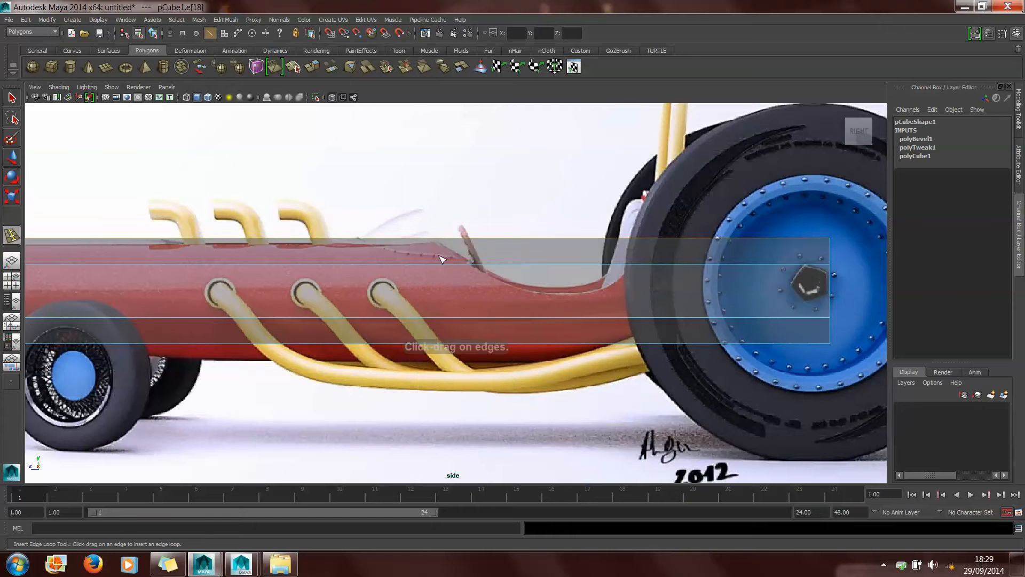
pyautogui.moveTo(438, 243); pyautogui.dragTo(436, 243)
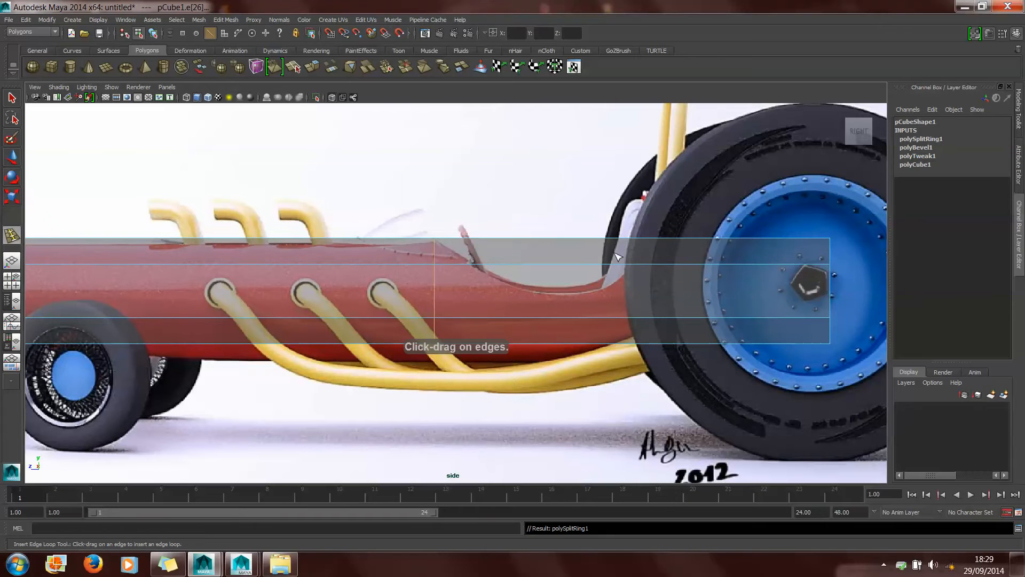
pyautogui.click(662, 238)
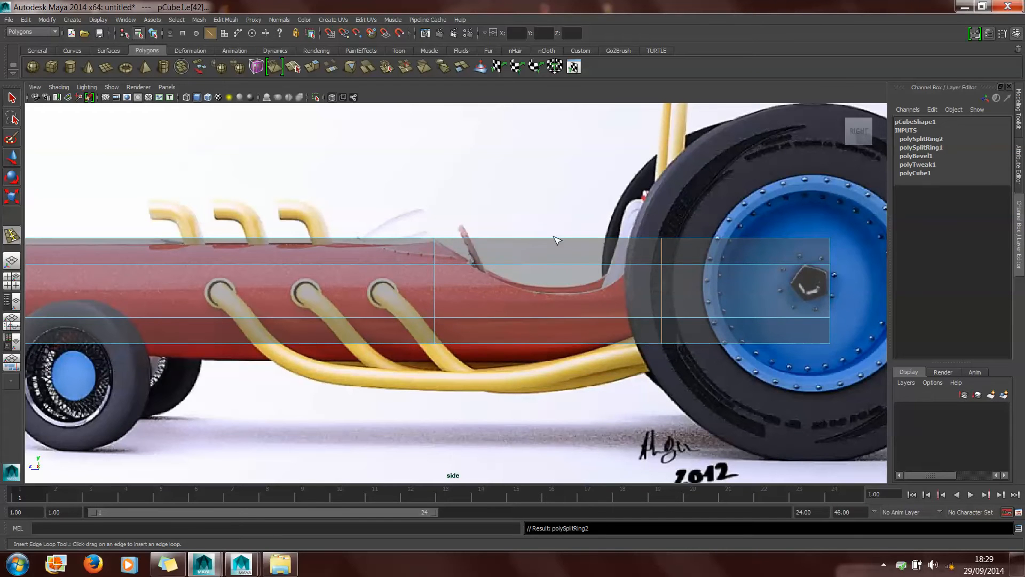
pyautogui.moveTo(556, 239); pyautogui.dragTo(605, 240)
pyautogui.moveTo(487, 242); pyautogui.dragTo(492, 243)
pyautogui.press('w')
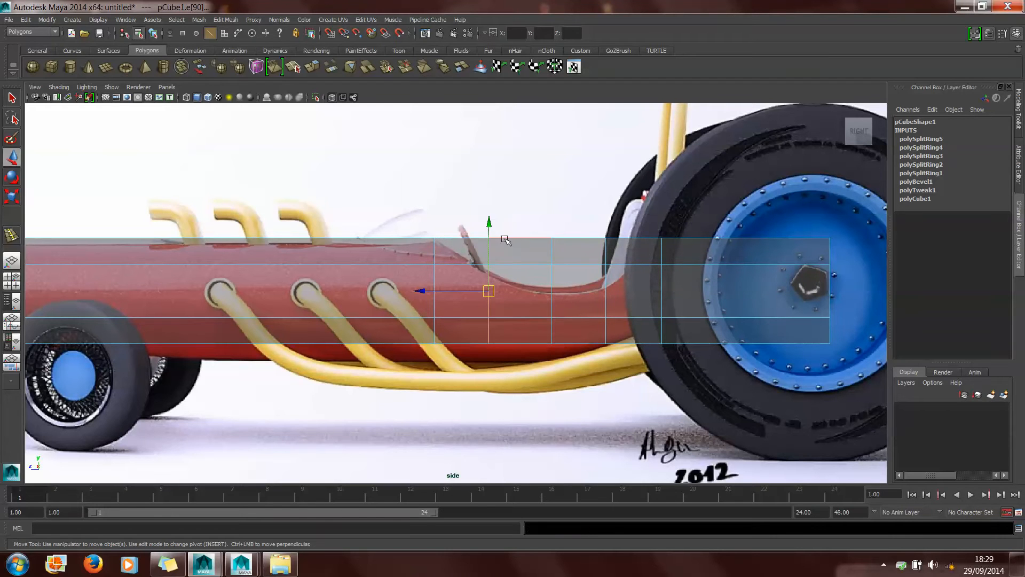
# - Lower the upper vertices of the three middle loops to follow the cockpit opening, and raise those behind the seat
pyautogui.moveTo(505, 236); pyautogui.dragTo(458, 235, button='right')
pyautogui.moveTo(469, 219); pyautogui.dragTo(508, 266)
pyautogui.moveTo(489, 200); pyautogui.dragTo(567, 276)
pyautogui.moveTo(552, 187); pyautogui.dragTo(555, 229)
pyautogui.moveTo(597, 219); pyautogui.dragTo(634, 288)
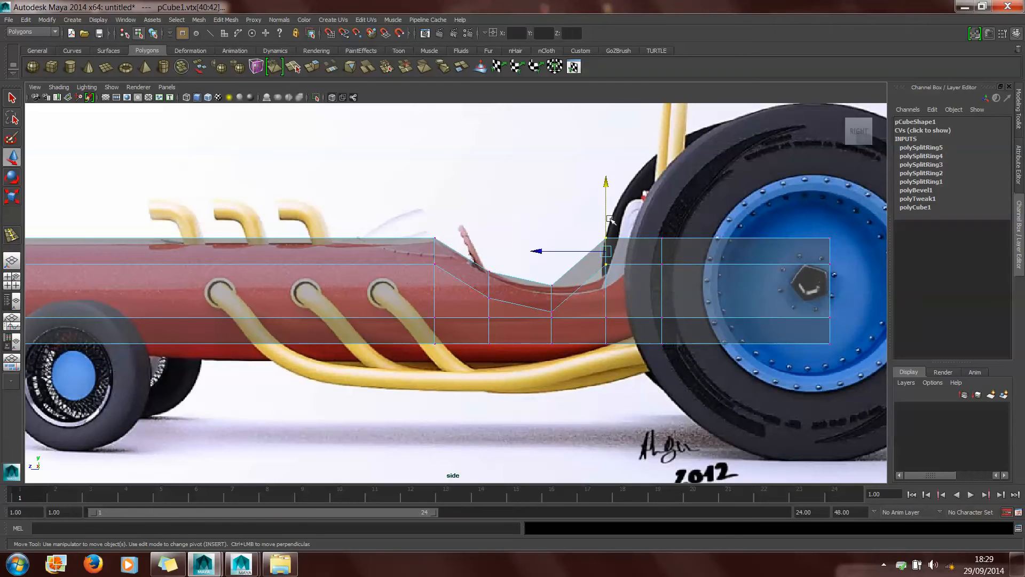
pyautogui.moveTo(604, 185); pyautogui.dragTo(604, 230)
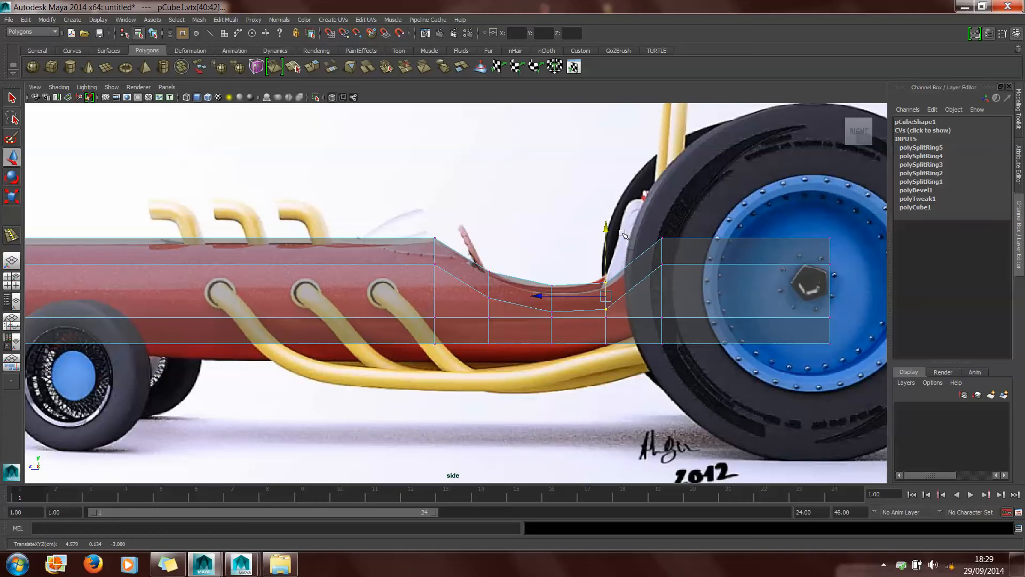
pyautogui.moveTo(700, 224); pyautogui.dragTo(668, 261)
pyautogui.moveTo(662, 184); pyautogui.dragTo(662, 133)
# - Insert another edge loop across the body above the front wheel
pyautogui.scroll(1, 632, 286)
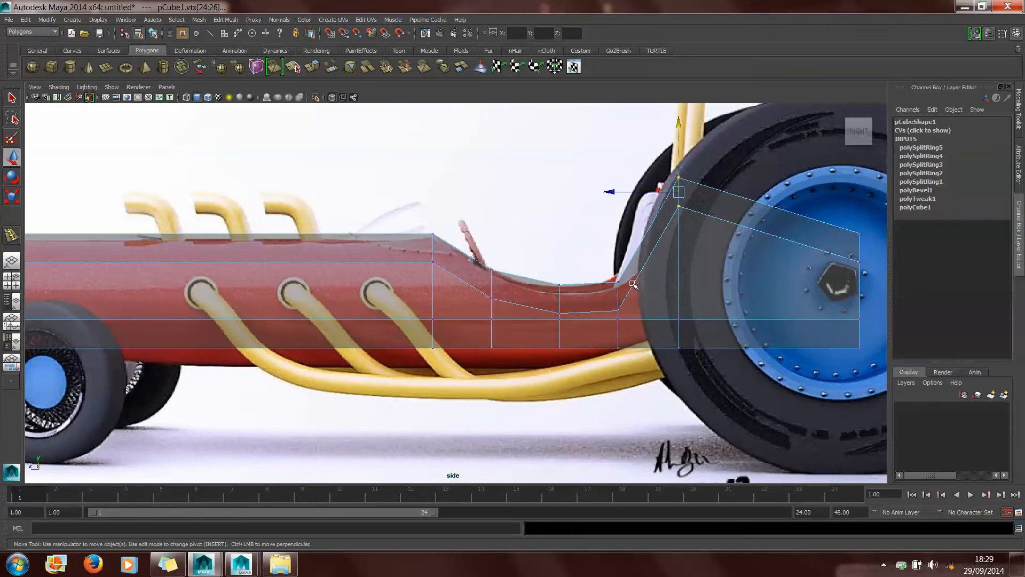
pyautogui.keyDown('alt'); pyautogui.moveTo(155, 301); pyautogui.dragTo(342, 295, button='middle'); pyautogui.keyUp('alt')
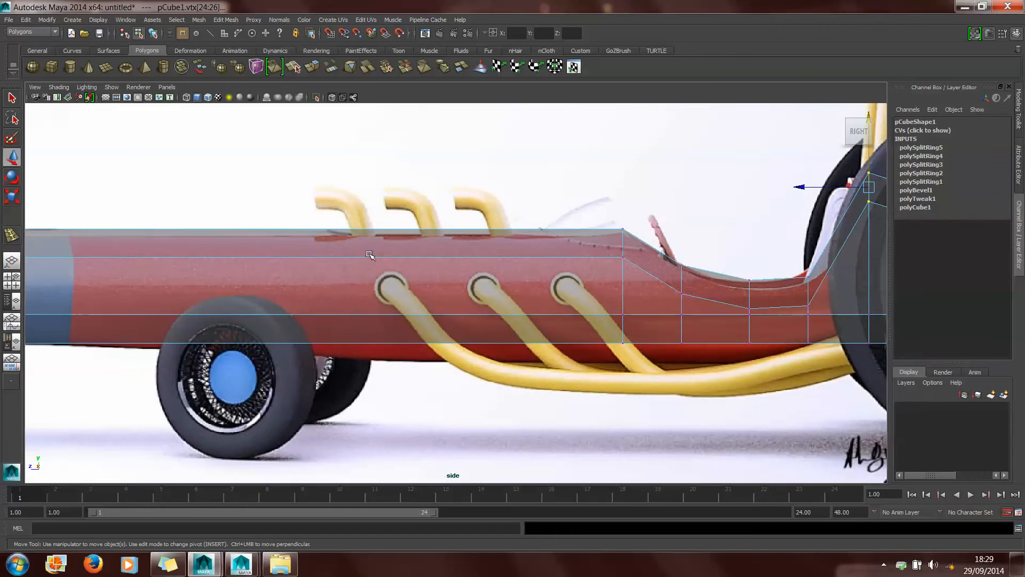
pyautogui.moveTo(369, 254); pyautogui.dragTo(363, 295, button='right')
pyautogui.click(368, 230)
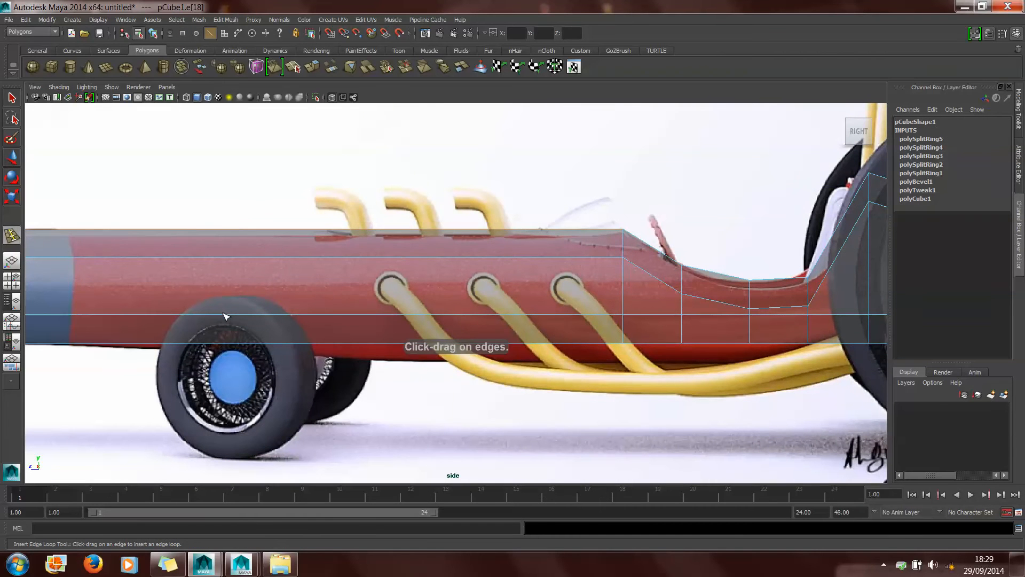
pyautogui.moveTo(214, 321); pyautogui.dragTo(206, 322)
pyautogui.keyDown('alt'); pyautogui.moveTo(686, 317); pyautogui.dragTo(478, 304, button='middle'); pyautogui.keyUp('alt')
pyautogui.press('w')
# - Lower the bottom vertices from the cockpit's front edge to the rear end to match the underside of the body
pyautogui.moveTo(430, 322); pyautogui.dragTo(390, 314, button='right')
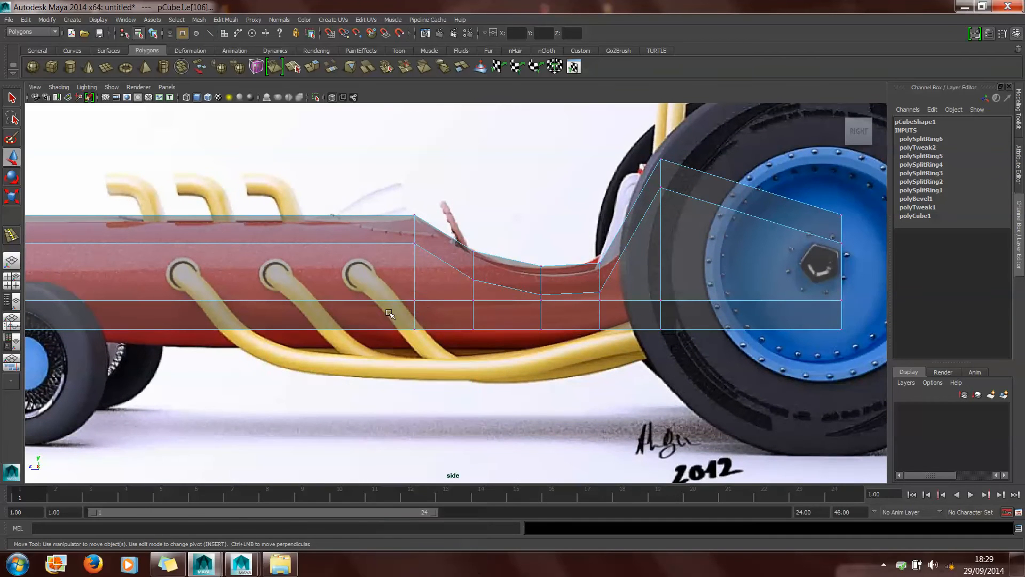
pyautogui.click(392, 350)
pyautogui.moveTo(351, 344); pyautogui.dragTo(858, 300)
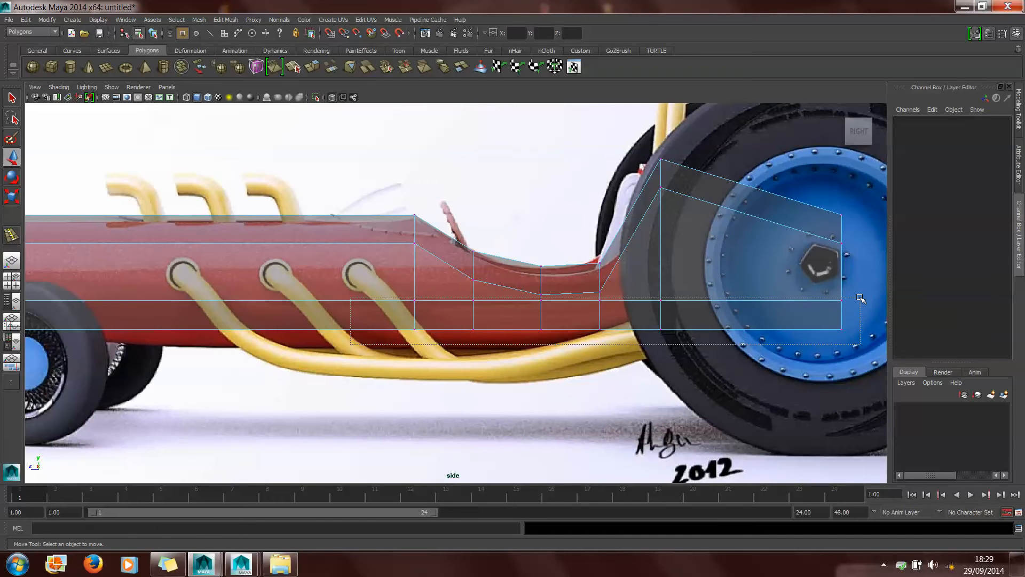
pyautogui.moveTo(860, 298); pyautogui.dragTo(860, 298)
pyautogui.moveTo(632, 251); pyautogui.dragTo(588, 272)
pyautogui.scroll(-5, 588, 272)
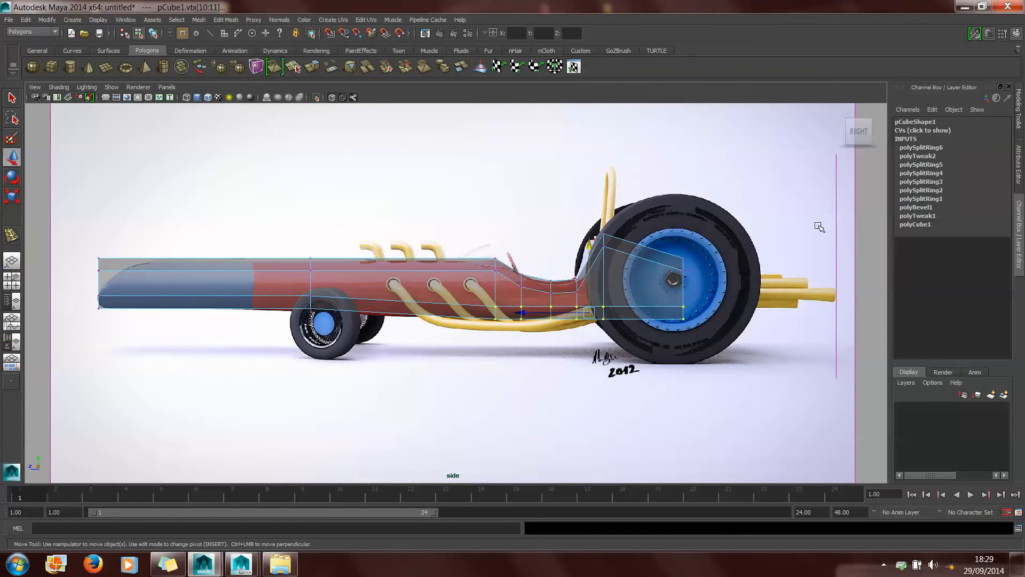
# - Show the perspective view full screen and examine the mesh around the cockpit
pyautogui.press('space')
pyautogui.press('space')
pyautogui.keyDown('alt'); pyautogui.moveTo(694, 179); pyautogui.dragTo(522, 300); pyautogui.keyUp('alt')
pyautogui.hotkey('ctrl', 'space')
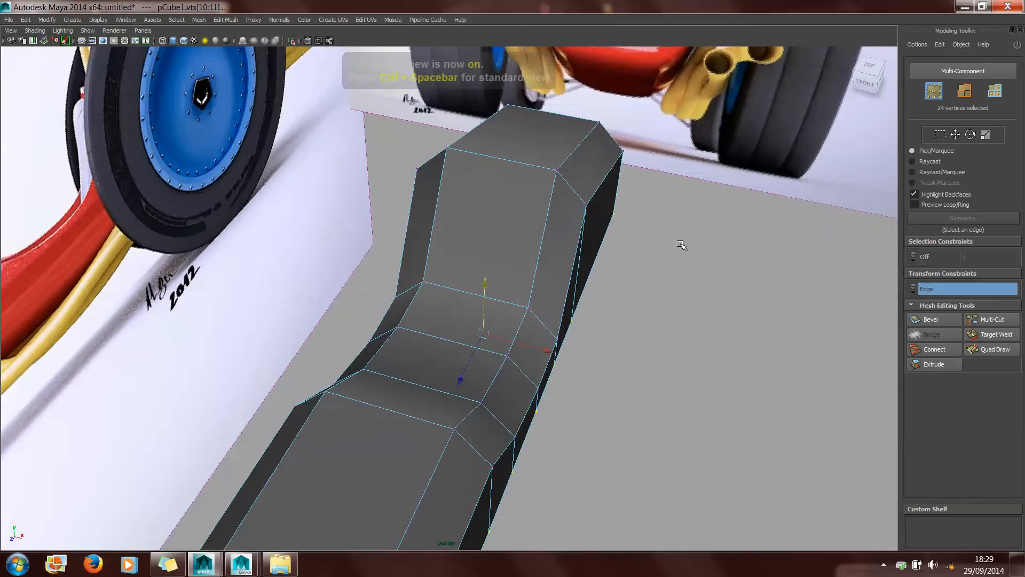
pyautogui.keyDown('alt'); pyautogui.moveTo(682, 245); pyautogui.dragTo(454, 223); pyautogui.keyUp('alt')
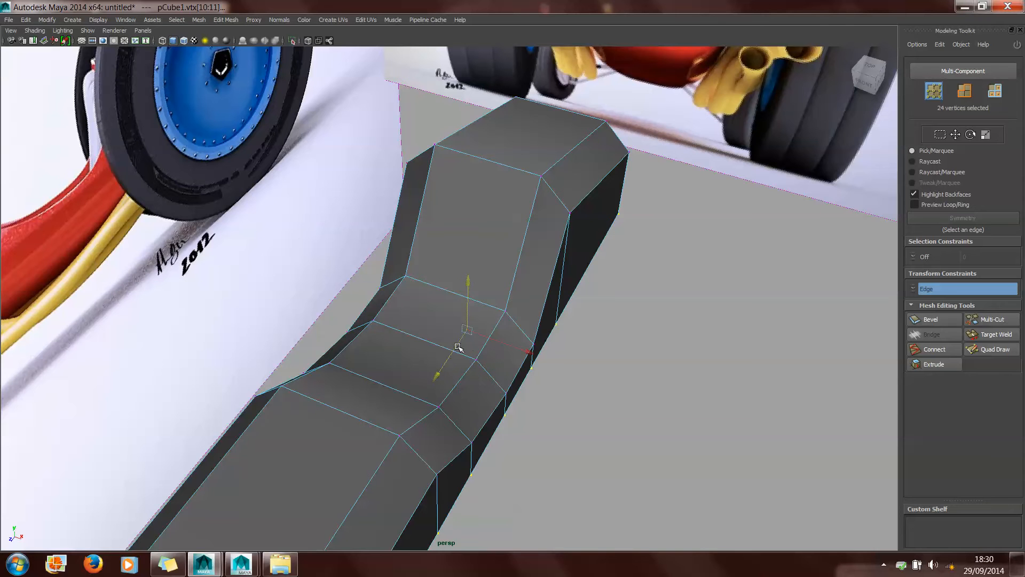
# - Try to select the ring of faces surrounding the cockpit opening one by one
pyautogui.rightClick(488, 302)
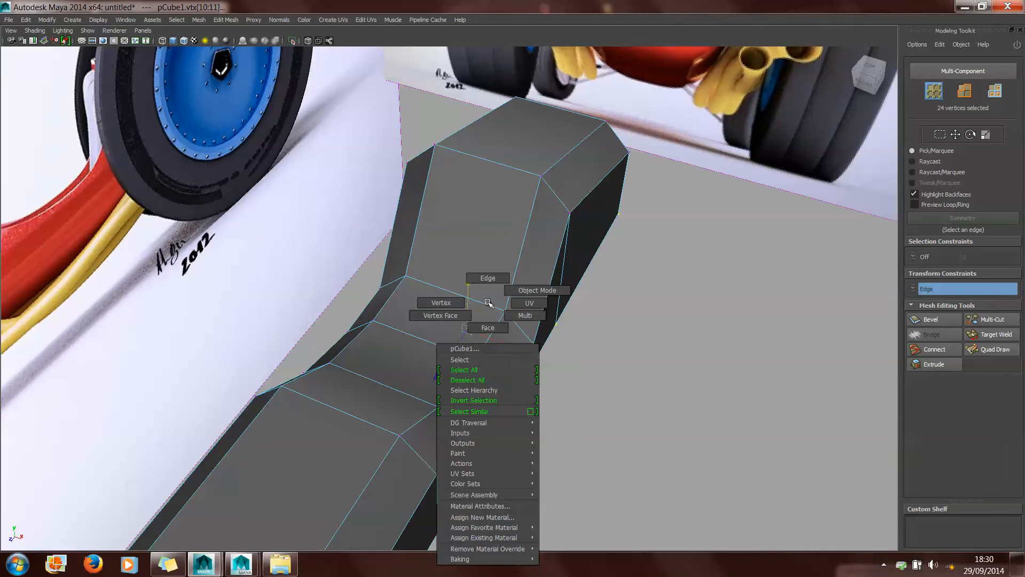
pyautogui.moveTo(510, 286); pyautogui.dragTo(511, 308, button='right')
pyautogui.click(527, 280)
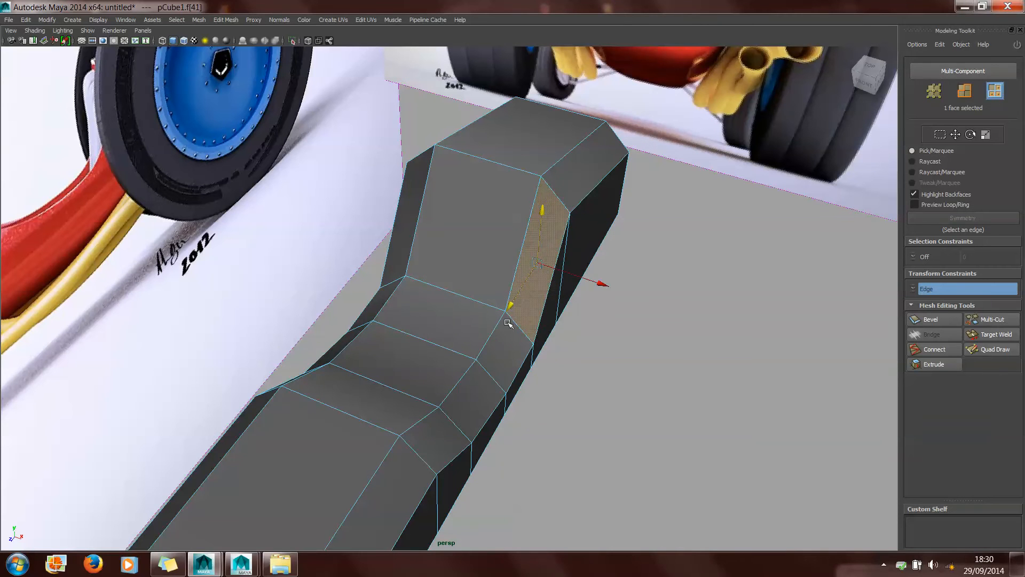
pyautogui.keyDown('shift'); pyautogui.click(484, 361); pyautogui.keyUp('shift')
pyautogui.keyDown('shift'); pyautogui.click(463, 397); pyautogui.keyUp('shift')
pyautogui.keyDown('shift'); pyautogui.click(444, 422); pyautogui.keyUp('shift')
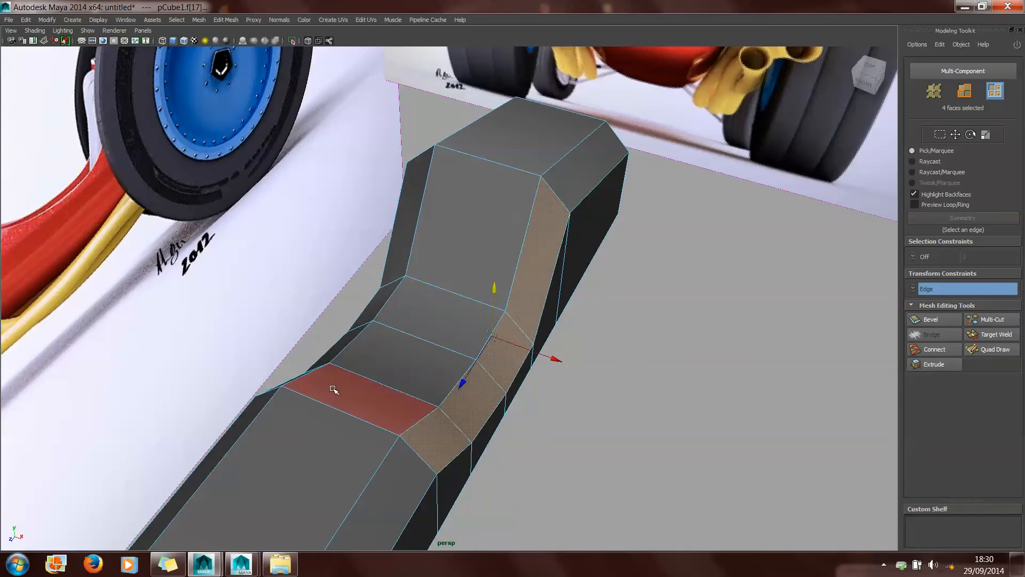
pyautogui.keyDown('shift'); pyautogui.click(333, 389); pyautogui.keyUp('shift')
pyautogui.keyDown('alt'); pyautogui.moveTo(332, 389); pyautogui.dragTo(374, 383); pyautogui.keyUp('alt')
pyautogui.keyDown('shift'); pyautogui.click(614, 432); pyautogui.keyUp('shift')
pyautogui.keyDown('shift'); pyautogui.click(623, 453); pyautogui.keyUp('shift')
pyautogui.keyDown('shift'); pyautogui.click(587, 357); pyautogui.keyUp('shift')
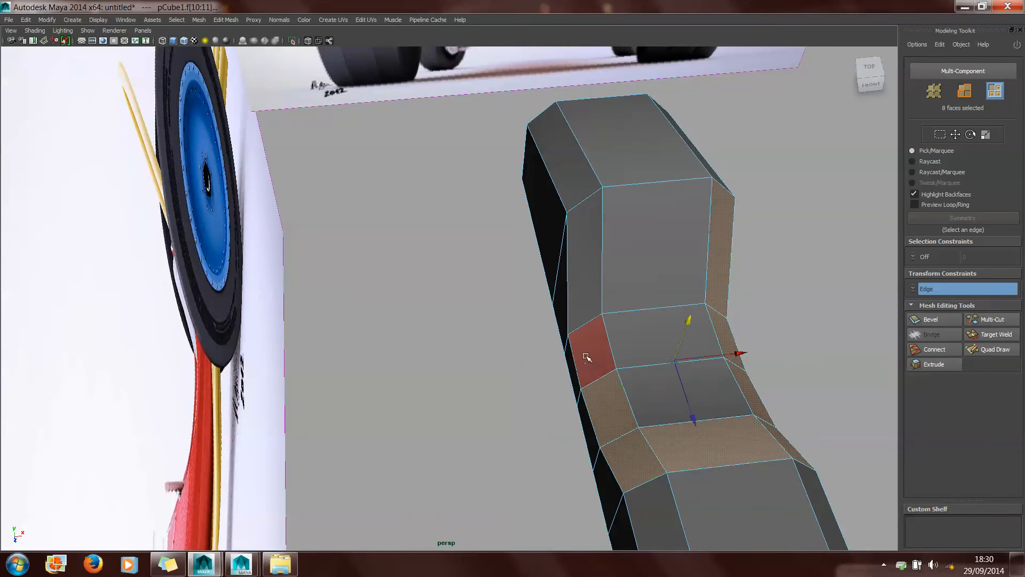
pyautogui.keyDown('shift'); pyautogui.click(595, 291); pyautogui.keyUp('shift')
pyautogui.keyDown('shift'); pyautogui.click(655, 254); pyautogui.keyUp('shift')
pyautogui.keyDown('alt'); pyautogui.moveTo(790, 393); pyautogui.dragTo(746, 385); pyautogui.keyUp('alt')
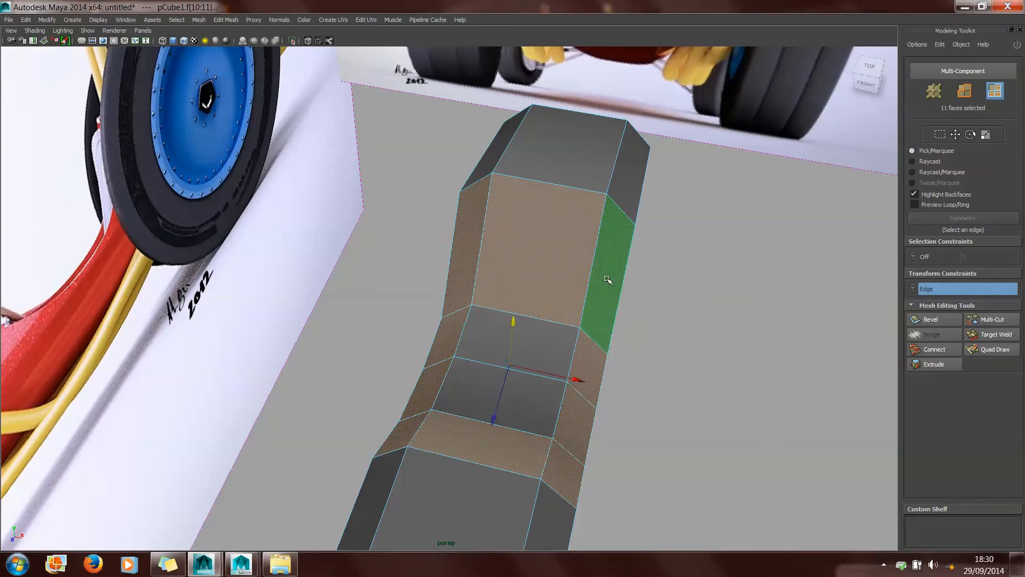
# - Select the whole strip of bevelled faces running along one upper side of the body
pyautogui.click(607, 280)
pyautogui.keyDown('alt'); pyautogui.moveTo(615, 360); pyautogui.dragTo(506, 322); pyautogui.keyUp('alt')
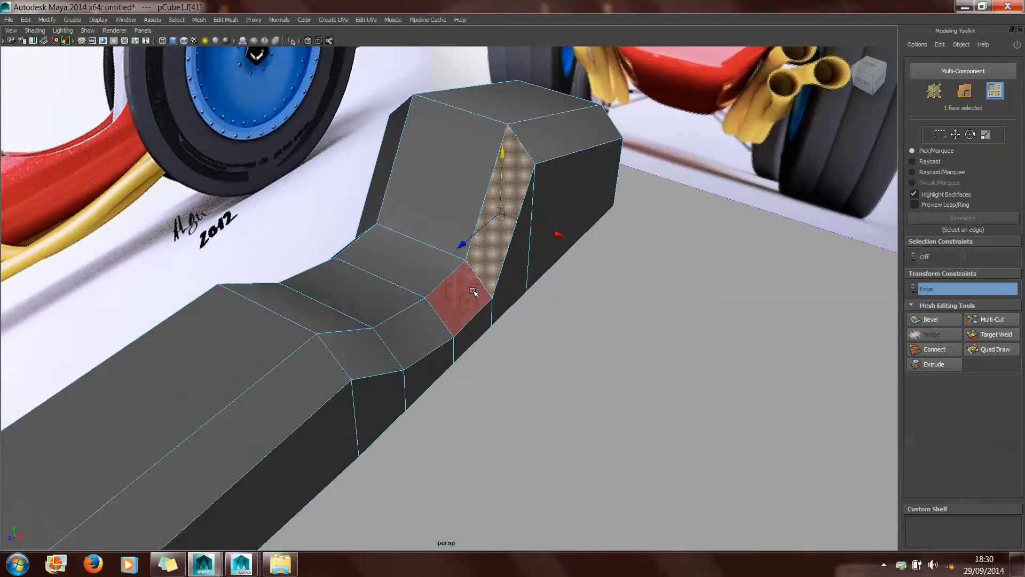
pyautogui.keyDown('shift'); pyautogui.click(471, 290); pyautogui.keyUp('shift')
pyautogui.keyDown('shift'); pyautogui.doubleClick(471, 290); pyautogui.keyUp('shift')
pyautogui.scroll(-5, 472, 291)
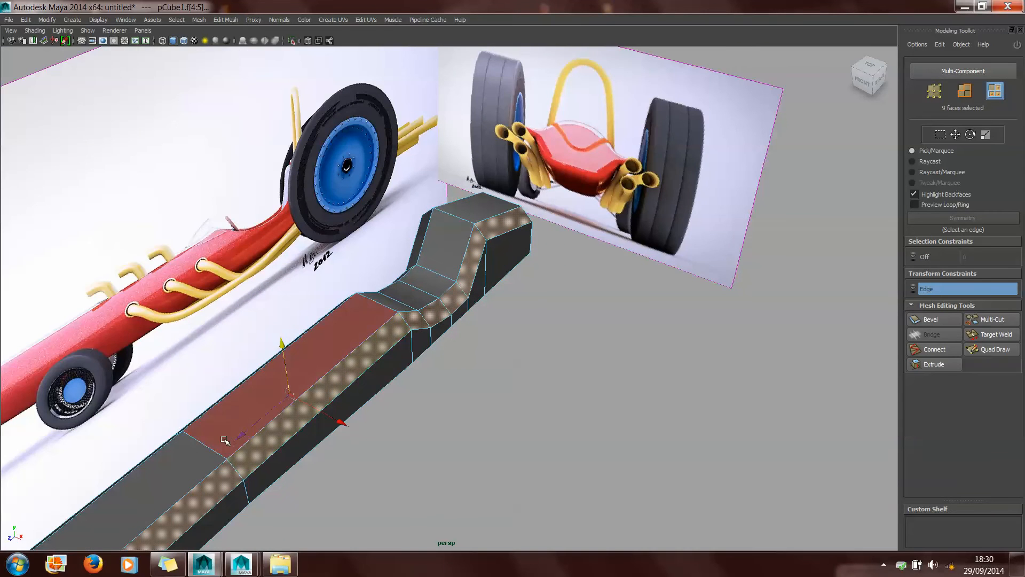
# - Try to split the bevelled side face from the cockpit's rear outer corner to the inner lengthwise edge with the Interactive Split Tool
pyautogui.scroll(5, 298, 406)
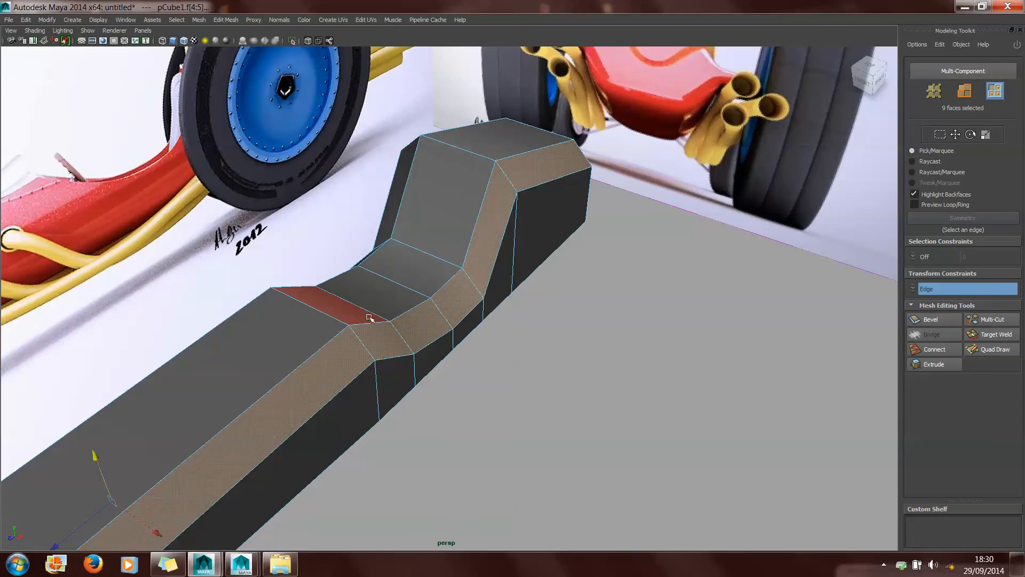
pyautogui.keyDown('alt'); pyautogui.moveTo(370, 318); pyautogui.dragTo(420, 321); pyautogui.keyUp('alt')
pyautogui.scroll(5, 628, 247)
pyautogui.keyDown('alt'); pyautogui.moveTo(654, 230); pyautogui.dragTo(596, 256, button='middle'); pyautogui.keyUp('alt')
pyautogui.rightClick(631, 226)
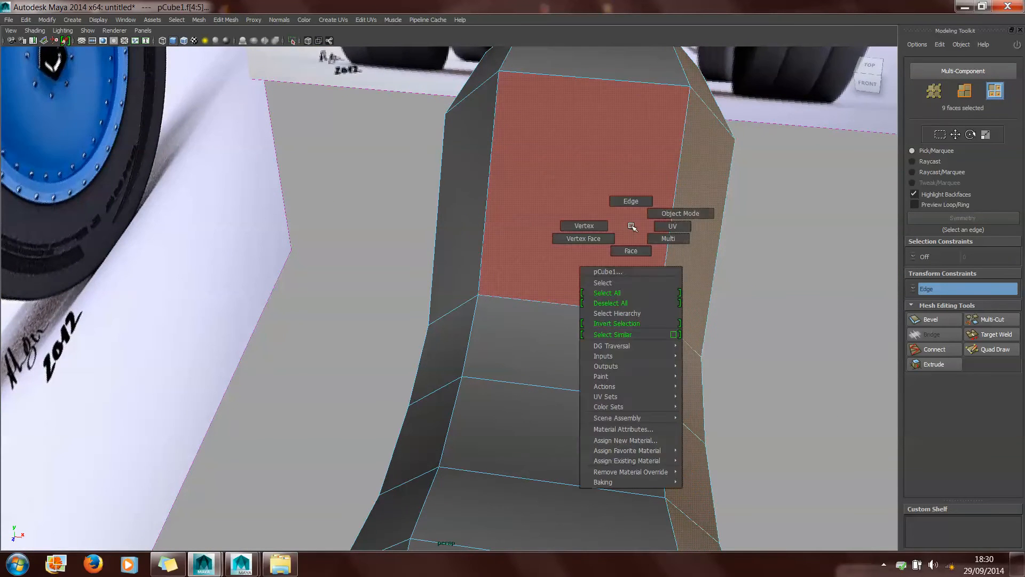
pyautogui.click(643, 202)
pyautogui.click(674, 193)
pyautogui.rightClick(675, 193)
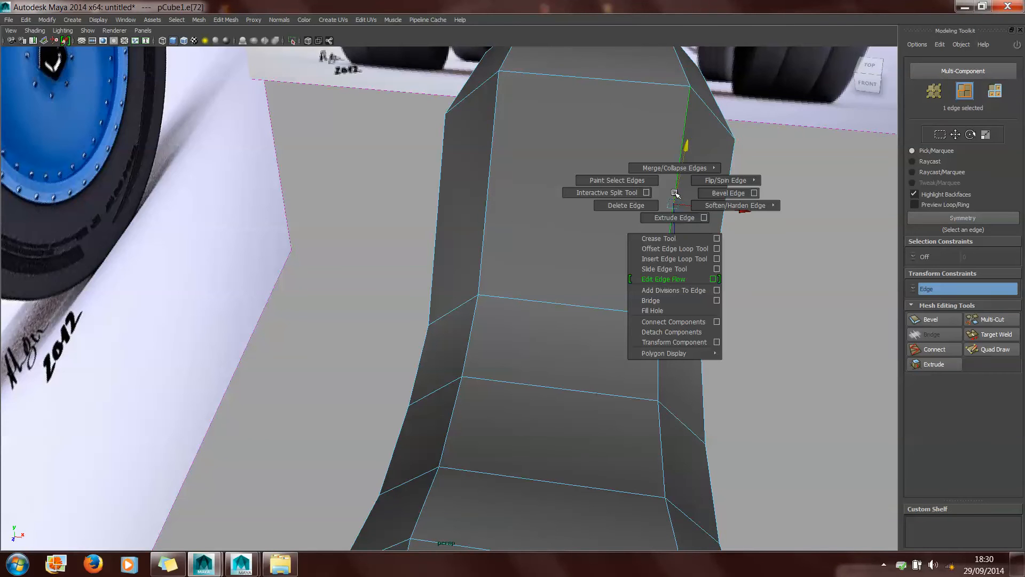
pyautogui.click(632, 191)
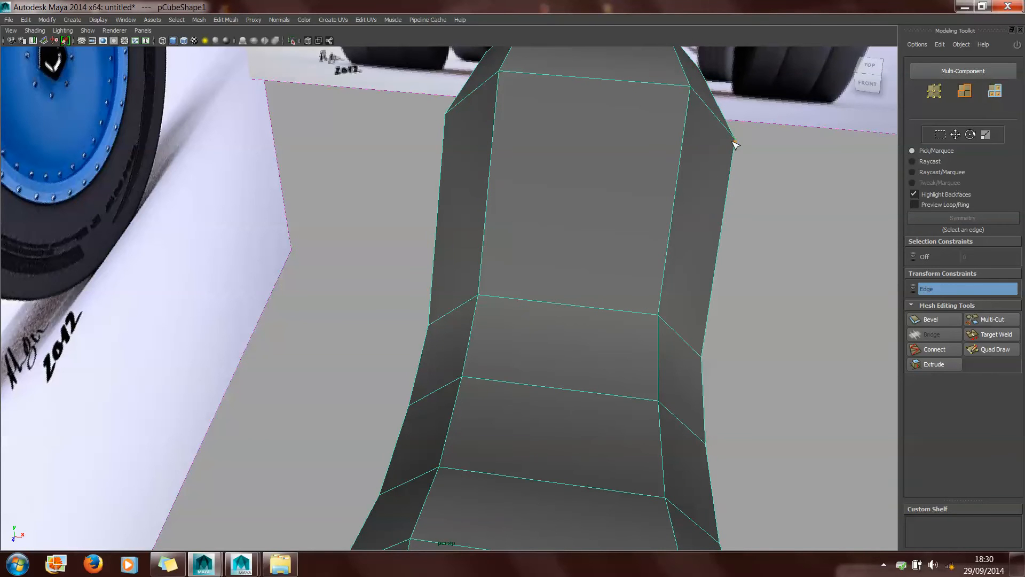
pyautogui.click(736, 140)
pyautogui.click(682, 150)
pyautogui.press('Return')
# - Undo the short split at the cockpit's rear corner
pyautogui.keyDown('alt'); pyautogui.moveTo(689, 159); pyautogui.dragTo(682, 167); pyautogui.keyUp('alt')
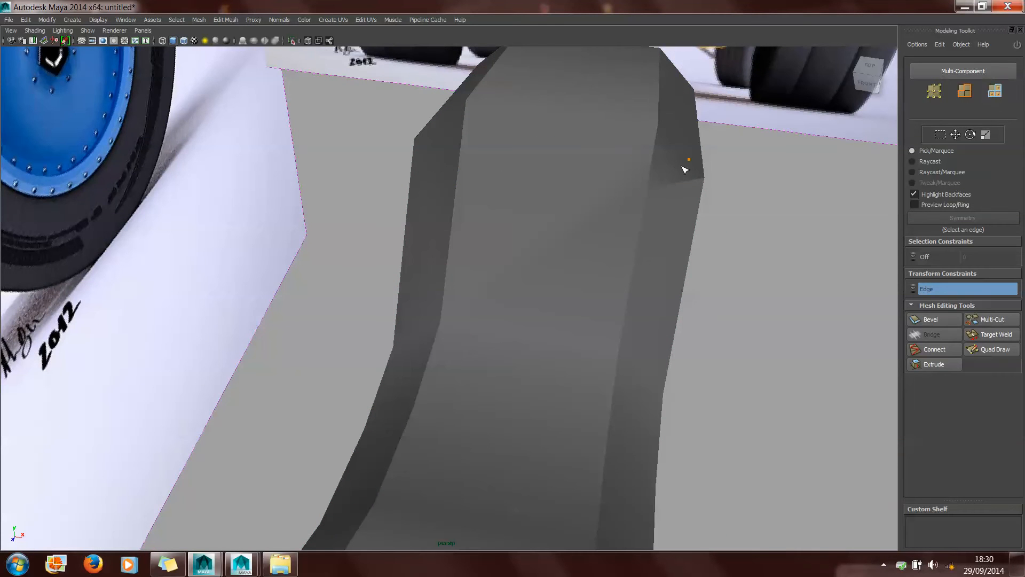
pyautogui.click(679, 186)
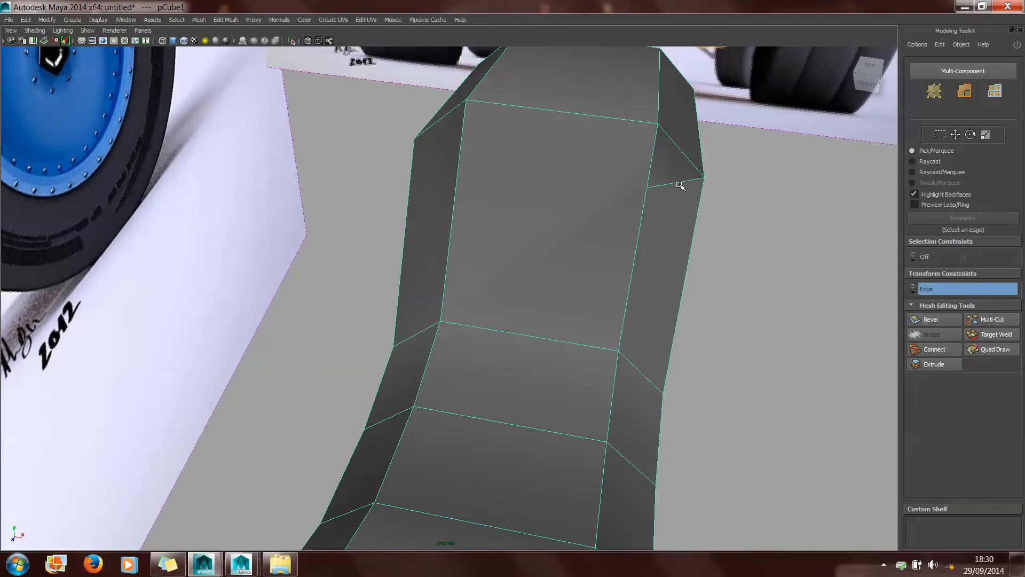
pyautogui.hotkey('ctrl', 'z')
pyautogui.click(684, 184)
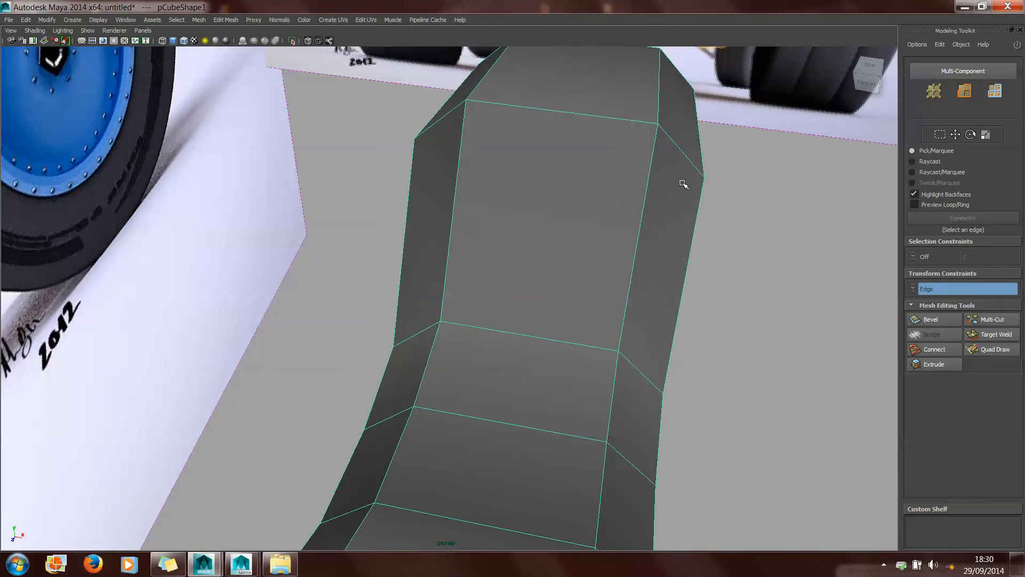
# - Split the cockpit's rear slope from one outer corner, across the sloping face, to the opposite outer corner
pyautogui.click(649, 173)
pyautogui.keyDown('shift'); pyautogui.moveTo(647, 176); pyautogui.dragTo(619, 178, button='right'); pyautogui.keyUp('shift')
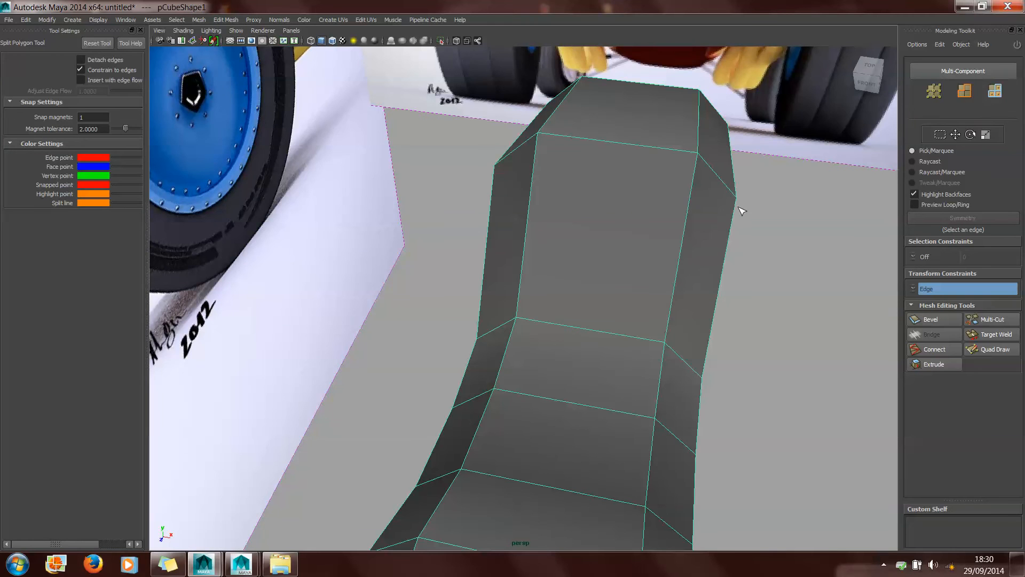
pyautogui.click(704, 214)
pyautogui.click(575, 228)
pyautogui.click(494, 168)
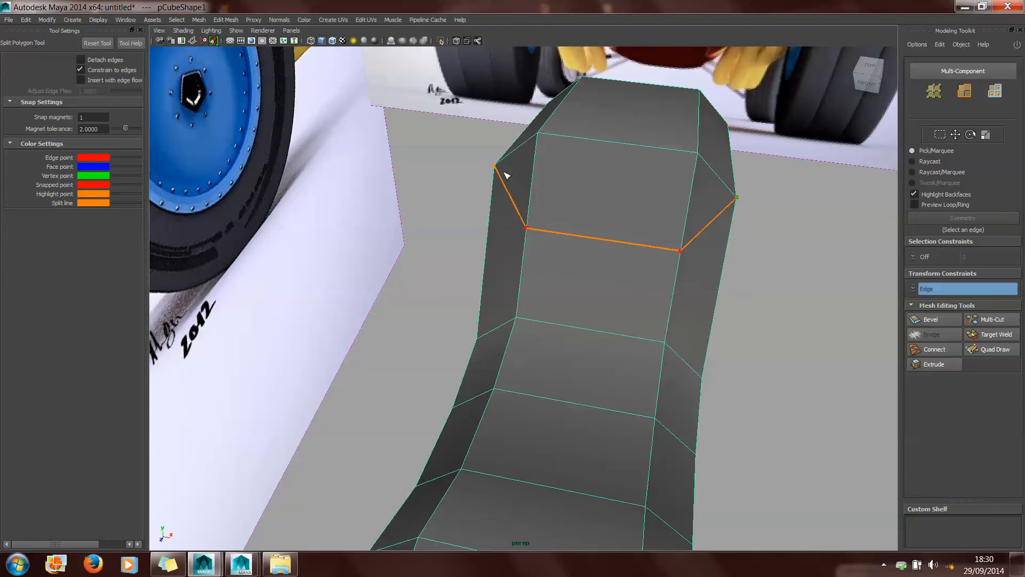
pyautogui.press('Return')
# - Split the faces behind the cockpit's front edge from one outer corner across to the opposite outer corner
pyautogui.keyDown('alt'); pyautogui.moveTo(570, 213); pyautogui.dragTo(505, 210); pyautogui.keyUp('alt')
pyautogui.press('w')
pyautogui.click(334, 209)
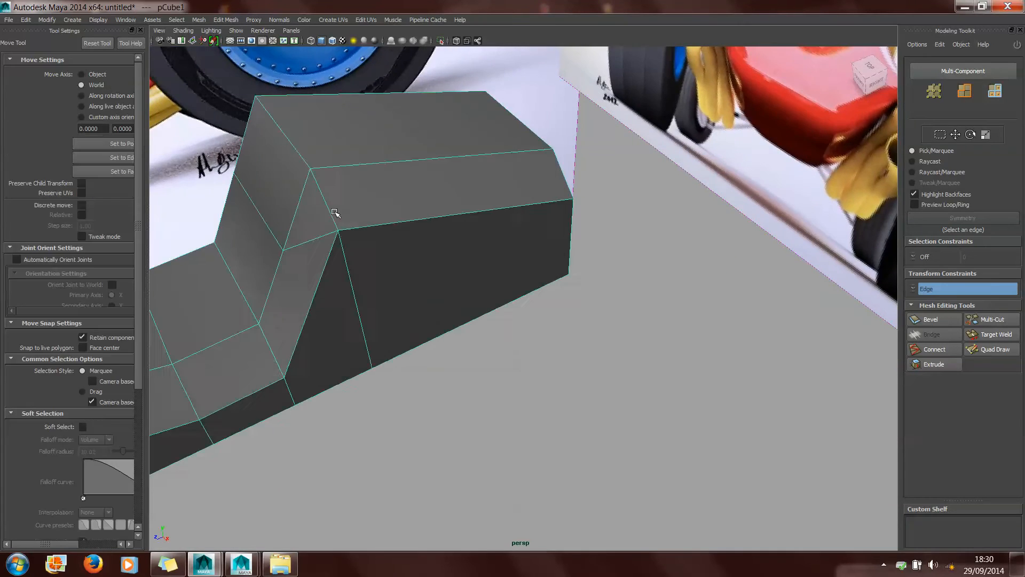
pyautogui.keyDown('alt'); pyautogui.moveTo(332, 208); pyautogui.dragTo(611, 208, button='middle'); pyautogui.keyUp('alt')
pyautogui.keyDown('alt'); pyautogui.moveTo(611, 209); pyautogui.dragTo(405, 238); pyautogui.keyUp('alt')
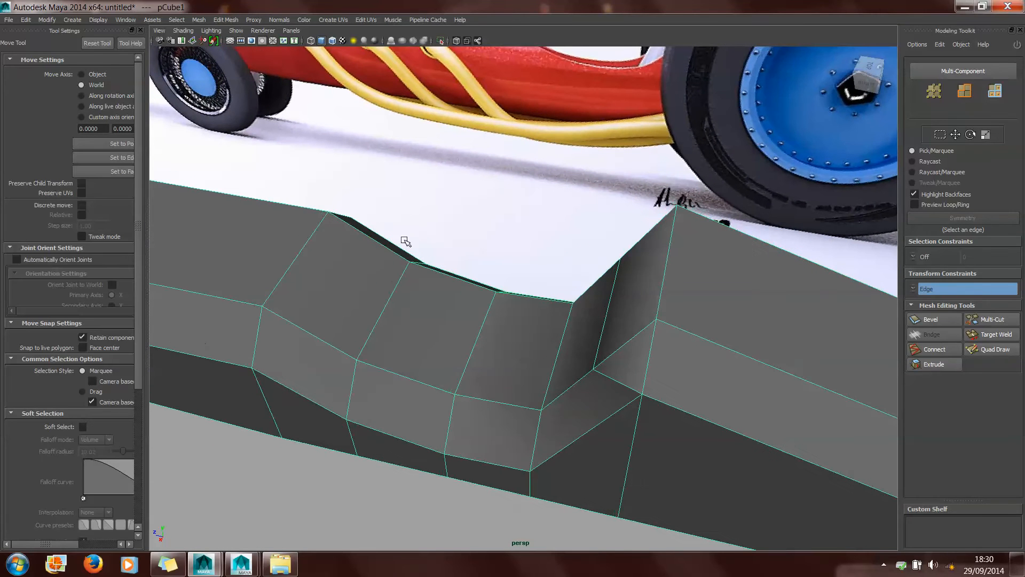
pyautogui.press('y')
pyautogui.click(252, 367)
pyautogui.click(310, 334)
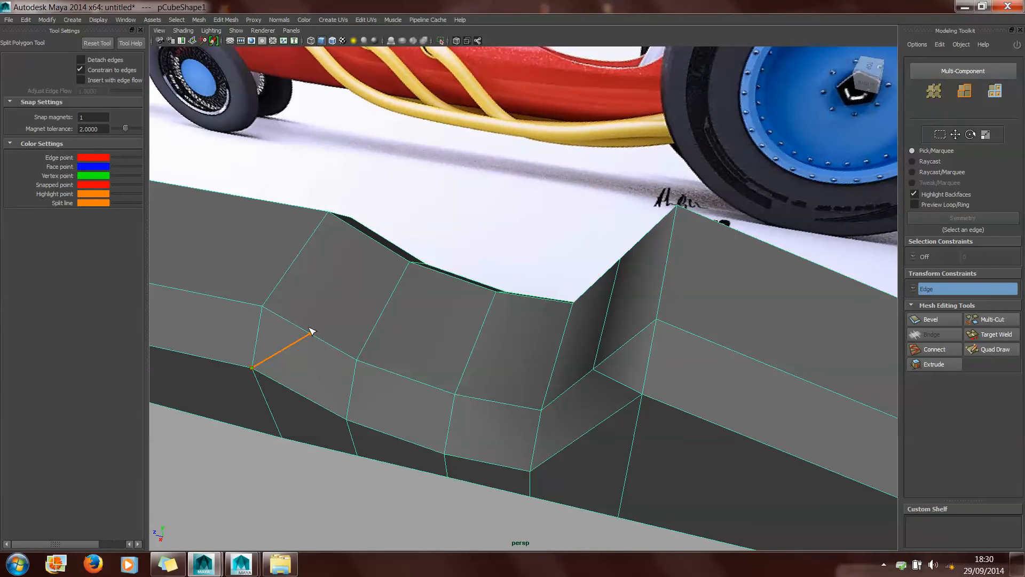
pyautogui.click(350, 251)
pyautogui.press('Return')
# - Delete the four short edges left between the new cuts and the cockpit's front and rear corners
pyautogui.keyDown('alt'); pyautogui.moveTo(346, 282); pyautogui.dragTo(370, 273); pyautogui.keyUp('alt')
pyautogui.press('w')
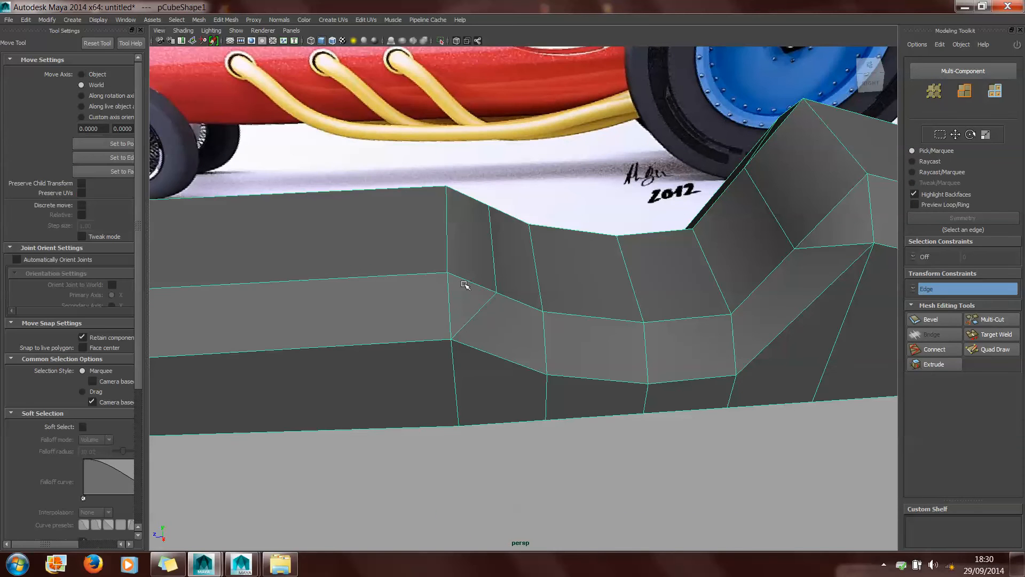
pyautogui.moveTo(473, 280); pyautogui.dragTo(469, 245, button='right')
pyautogui.click(458, 279)
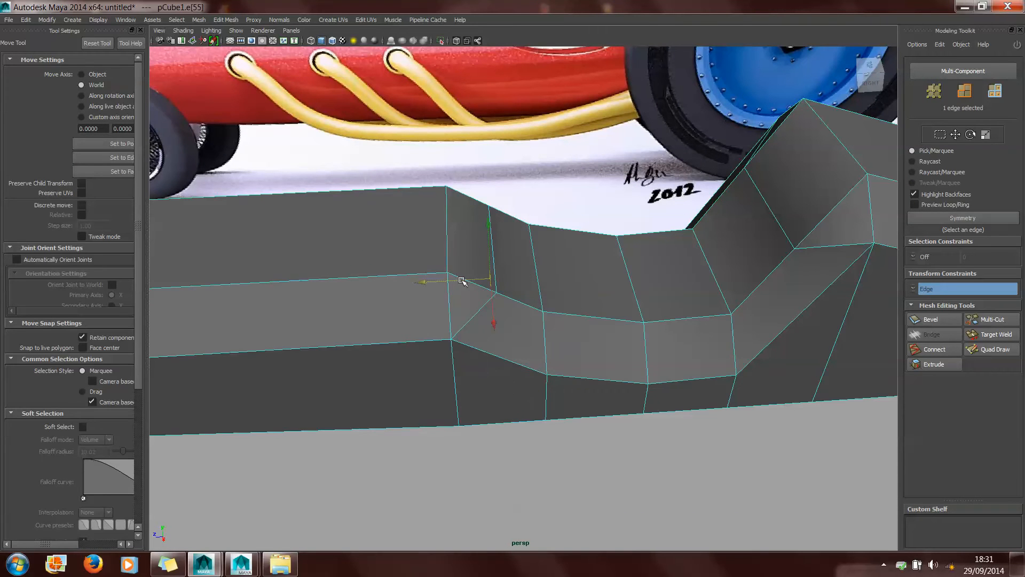
pyautogui.click(736, 274)
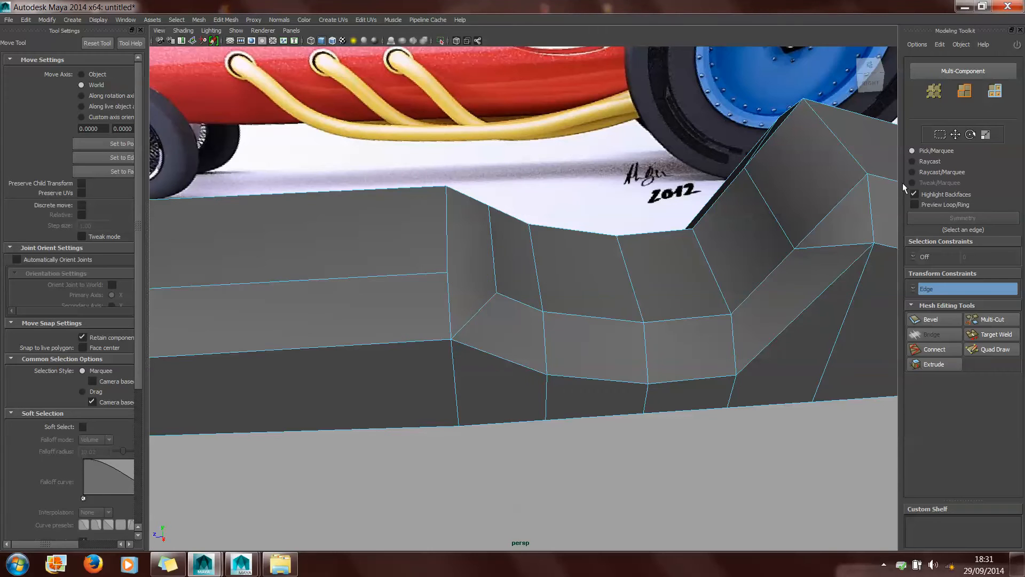
pyautogui.moveTo(781, 152)
pyautogui.keyDown('alt'); pyautogui.mouseDown()
pyautogui.moveTo(799, 160)
pyautogui.moveTo(778, 171)
pyautogui.moveTo(775, 149)
pyautogui.mouseUp(); pyautogui.keyUp('alt')
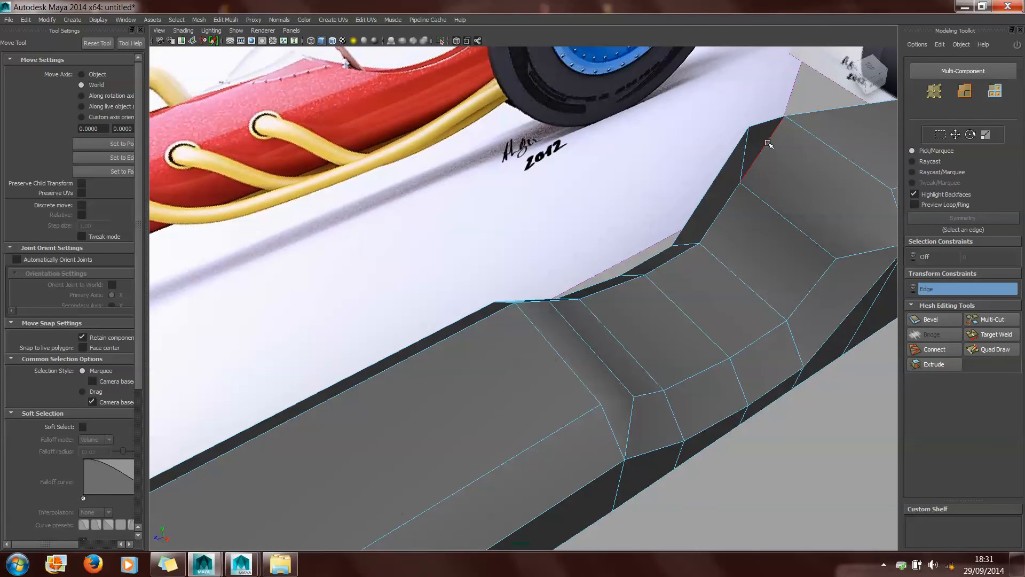
pyautogui.click(773, 150)
pyautogui.press('Delete')
pyautogui.keyDown('alt'); pyautogui.moveTo(548, 290); pyautogui.dragTo(497, 407); pyautogui.keyUp('alt')
pyautogui.click(495, 405)
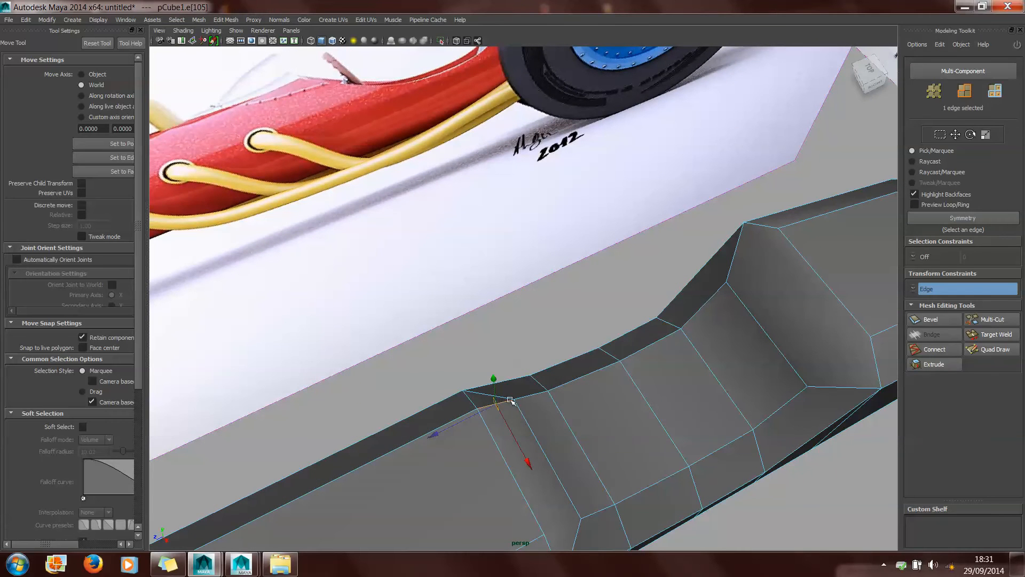
pyautogui.press('Delete')
# - Scale the lengthwise top edge pairs in front of and behind the cockpit closer together across the body's width
pyautogui.keyDown('alt'); pyautogui.moveTo(636, 331); pyautogui.dragTo(642, 138); pyautogui.keyUp('alt')
pyautogui.click(632, 130)
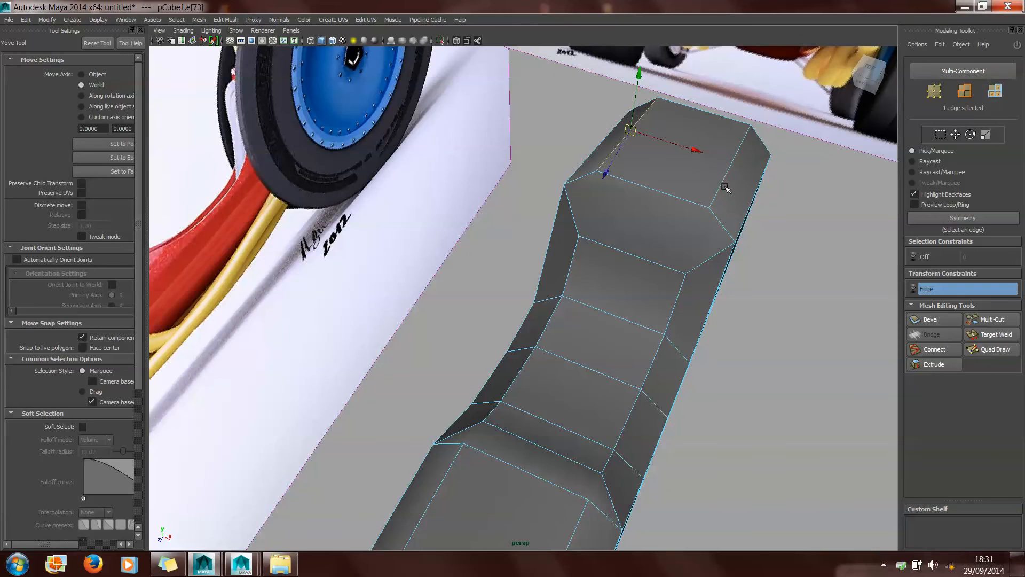
pyautogui.keyDown('shift'); pyautogui.click(722, 185); pyautogui.keyUp('shift')
pyautogui.keyDown('alt'); pyautogui.moveTo(536, 359); pyautogui.dragTo(587, 299, button='middle'); pyautogui.keyUp('alt')
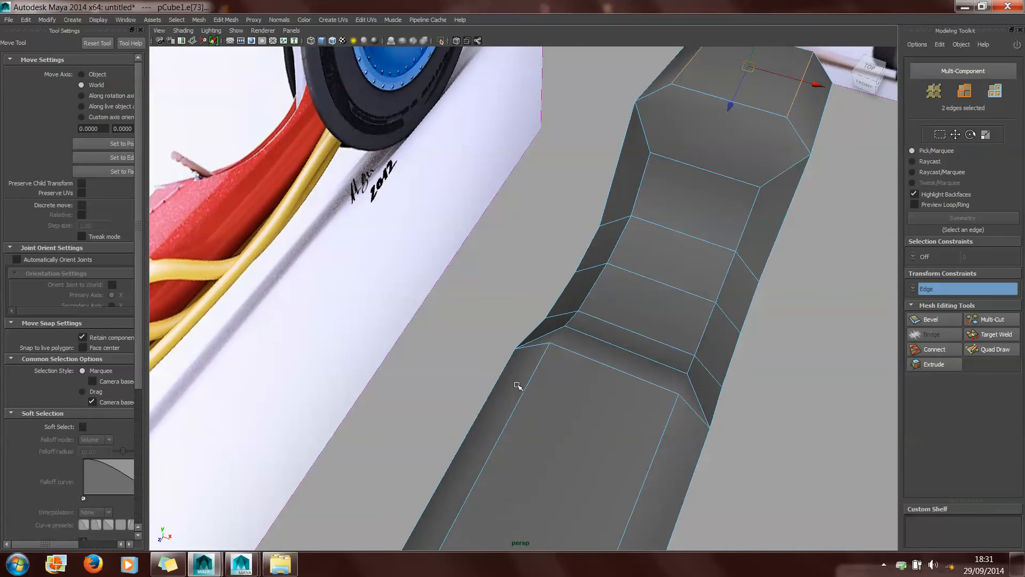
pyautogui.keyDown('shift'); pyautogui.click(520, 387); pyautogui.keyUp('shift')
pyautogui.keyDown('shift'); pyautogui.click(658, 439); pyautogui.keyUp('shift')
pyautogui.press('r')
pyautogui.moveTo(532, 316); pyautogui.dragTo(570, 321)
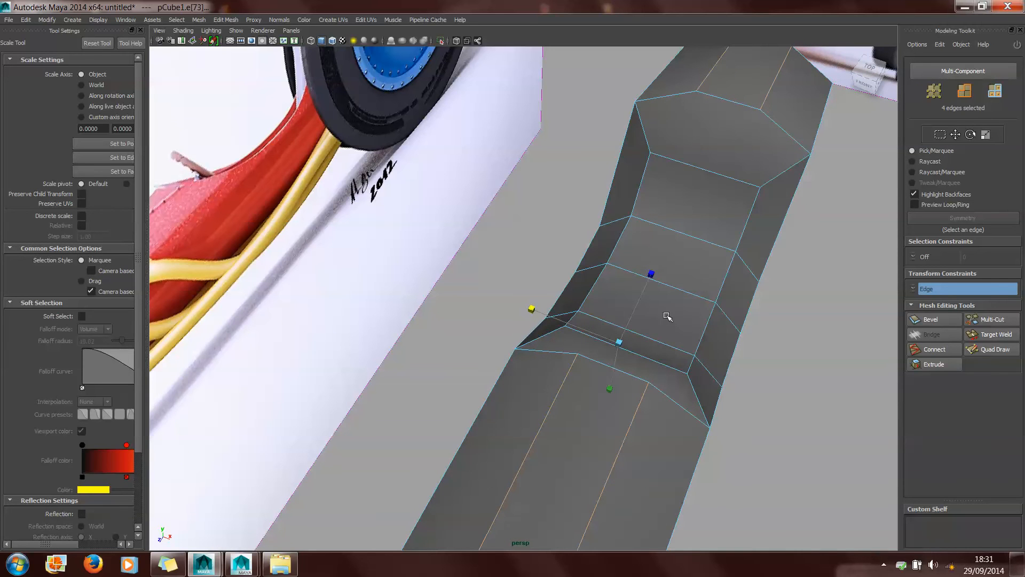
# - Split the cockpit floor lengthwise from one front top-edge vertex to the matching rear vertex
pyautogui.click(652, 360)
pyautogui.keyDown('shift'); pyautogui.rightClick(653, 359); pyautogui.keyUp('shift')
pyautogui.keyDown('shift'); pyautogui.moveTo(652, 360); pyautogui.dragTo(608, 361, button='right'); pyautogui.keyUp('shift')
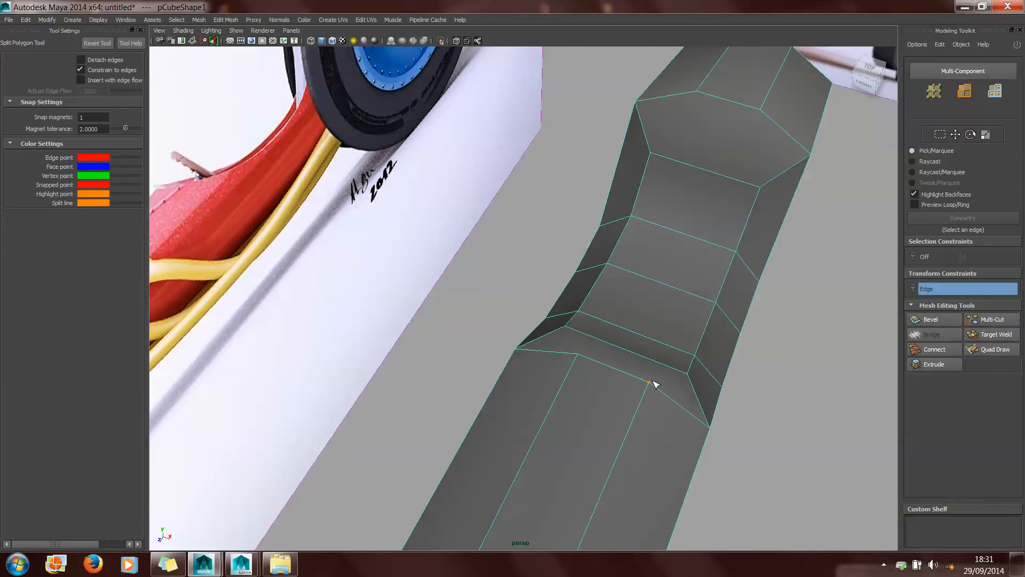
pyautogui.click(650, 383)
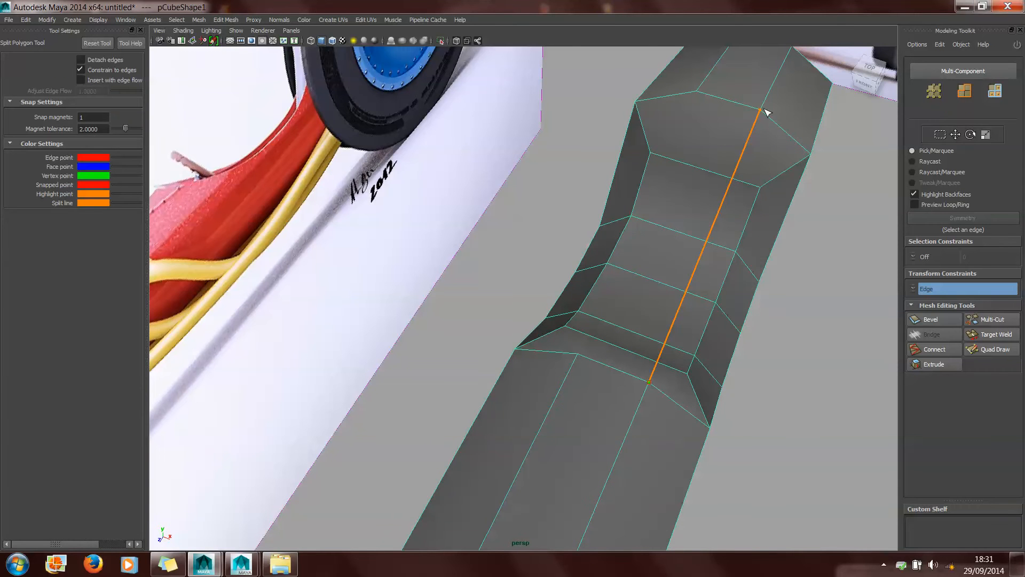
pyautogui.press('Return')
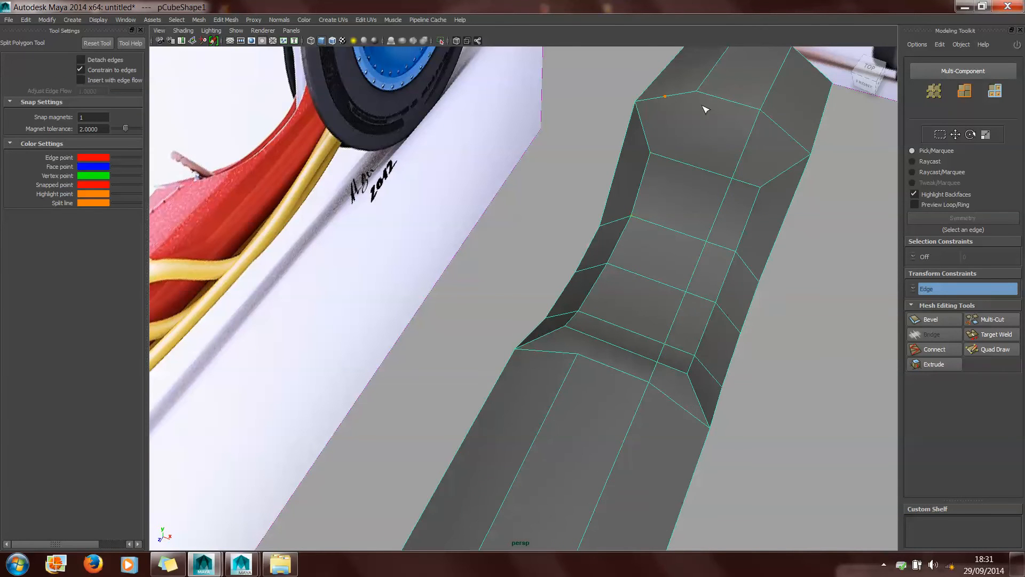
# - Try to split a second lengthwise line through the cockpit floor, starting from the other rear vertex
pyautogui.click(703, 98)
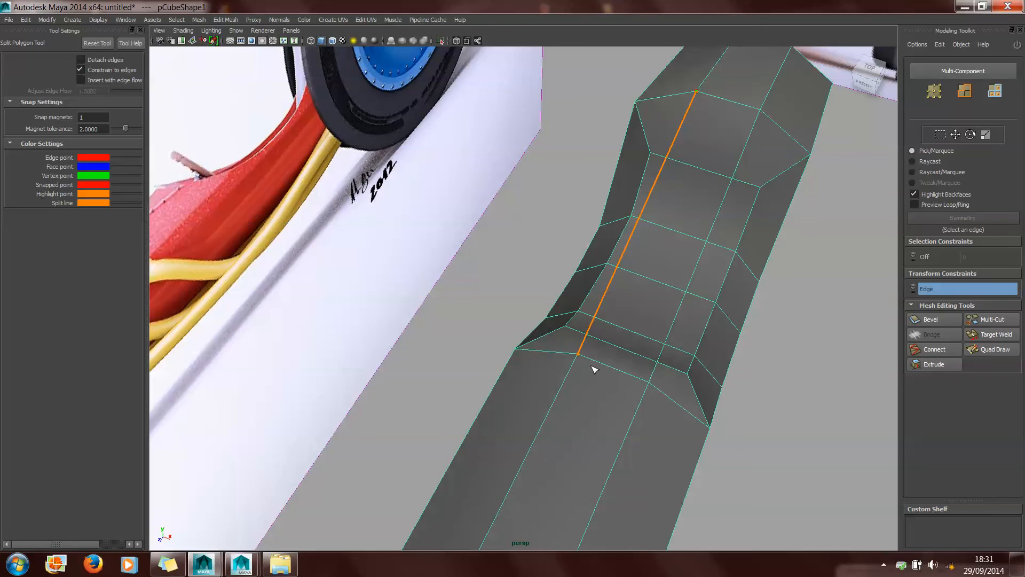
pyautogui.press('Return')
pyautogui.keyDown('alt'); pyautogui.moveTo(589, 355); pyautogui.dragTo(498, 352); pyautogui.keyUp('alt')
pyautogui.moveTo(361, 308)
pyautogui.keyDown('alt'); pyautogui.mouseDown()
pyautogui.moveTo(354, 319)
pyautogui.moveTo(343, 309)
pyautogui.moveTo(293, 313)
pyautogui.moveTo(363, 310)
pyautogui.mouseUp(); pyautogui.keyUp('alt')
pyautogui.keyDown('alt'); pyautogui.moveTo(363, 310); pyautogui.dragTo(428, 315, button='middle'); pyautogui.keyUp('alt')
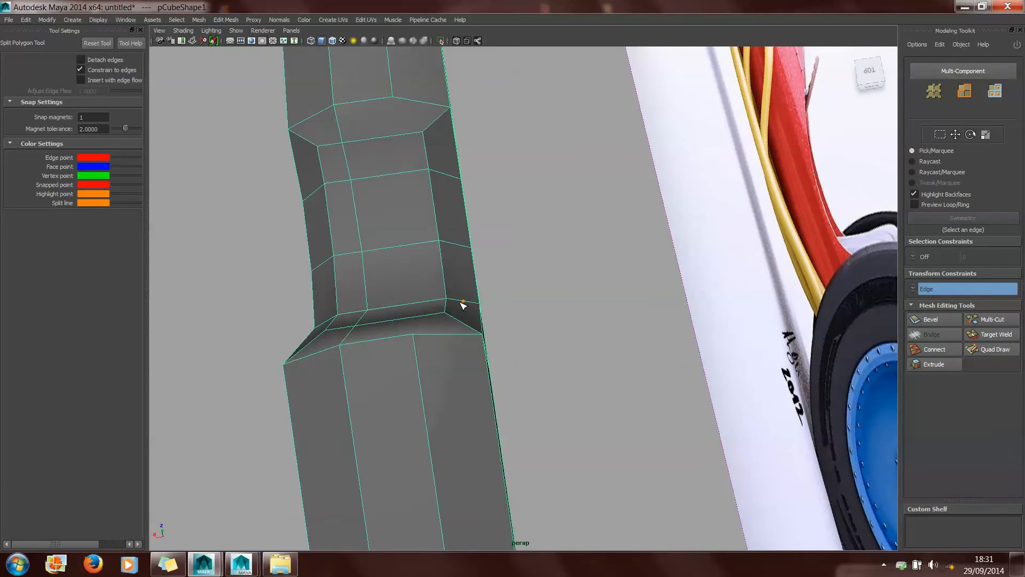
# - Split the cockpit floor lengthwise between the remaining pair of front and rear top-edge vertices
pyautogui.click(416, 332)
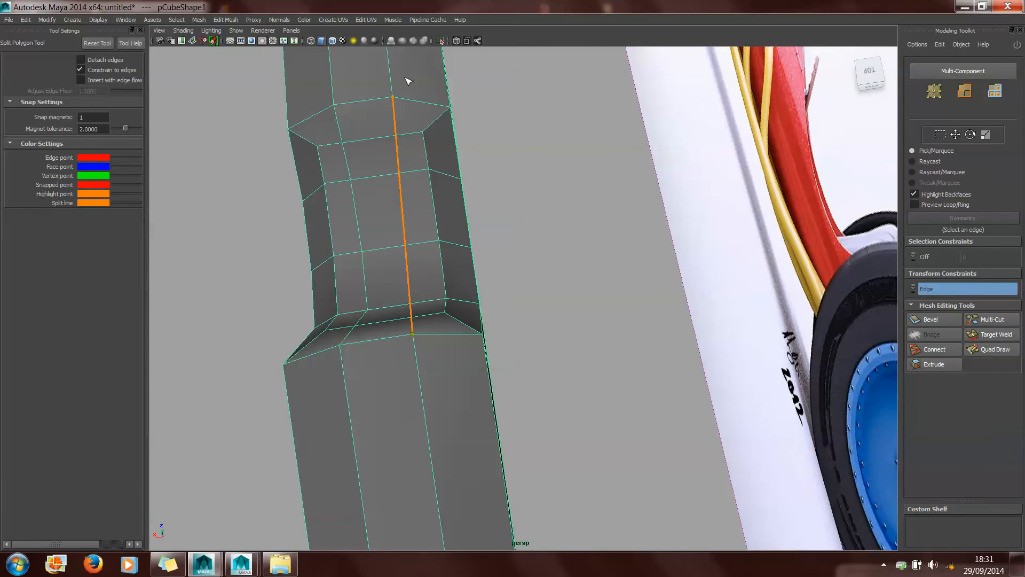
pyautogui.click(393, 99)
pyautogui.press('Return')
pyautogui.keyDown('alt'); pyautogui.moveTo(428, 144); pyautogui.dragTo(579, 146); pyautogui.keyUp('alt')
pyautogui.click(387, 119)
pyautogui.click(378, 86)
pyautogui.press('Return')
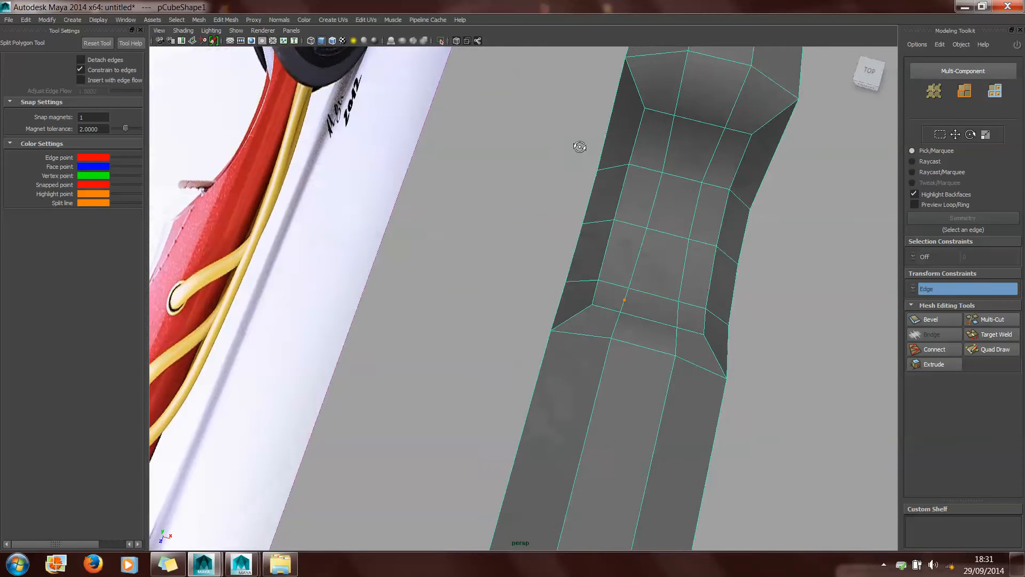
# - Select the complete loop of faces surrounding the cockpit opening
pyautogui.keyDown('alt'); pyautogui.moveTo(586, 146); pyautogui.dragTo(572, 172, button='middle'); pyautogui.keyUp('alt')
pyautogui.keyDown('alt'); pyautogui.moveTo(572, 171); pyautogui.dragTo(603, 162); pyautogui.keyUp('alt')
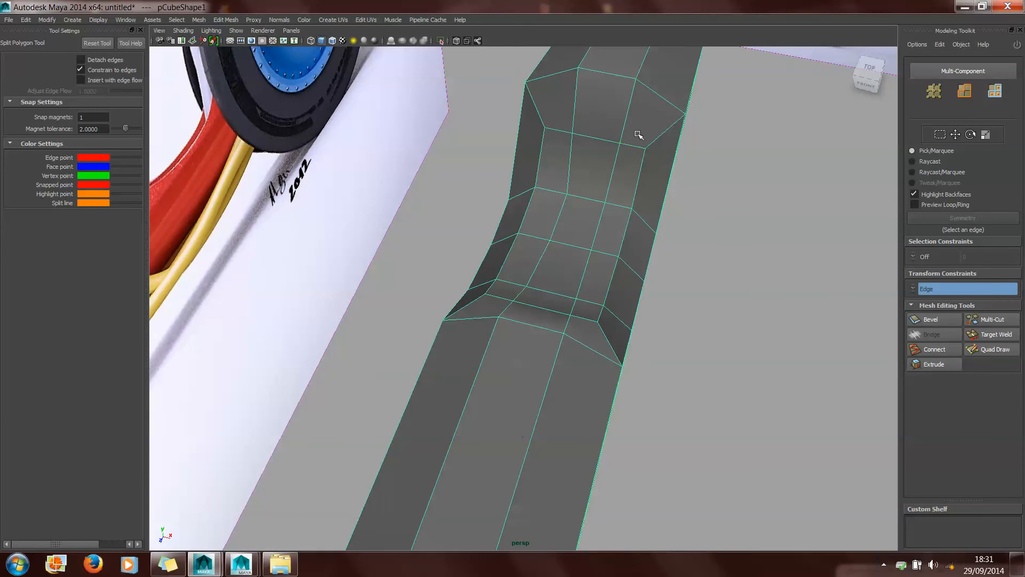
pyautogui.press('w')
pyautogui.moveTo(641, 133); pyautogui.dragTo(651, 140, button='right')
pyautogui.click(652, 117)
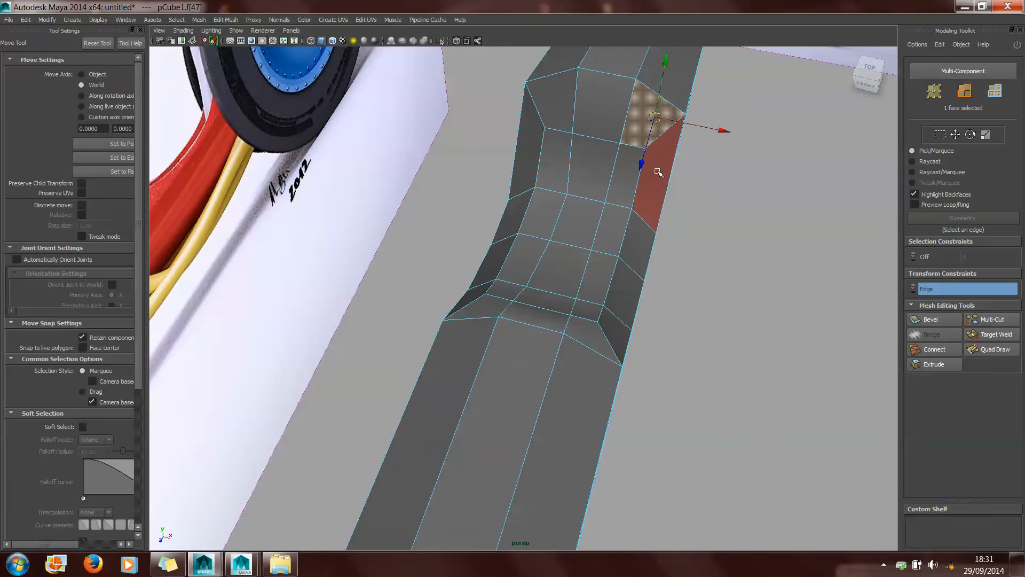
pyautogui.doubleClick(659, 172)
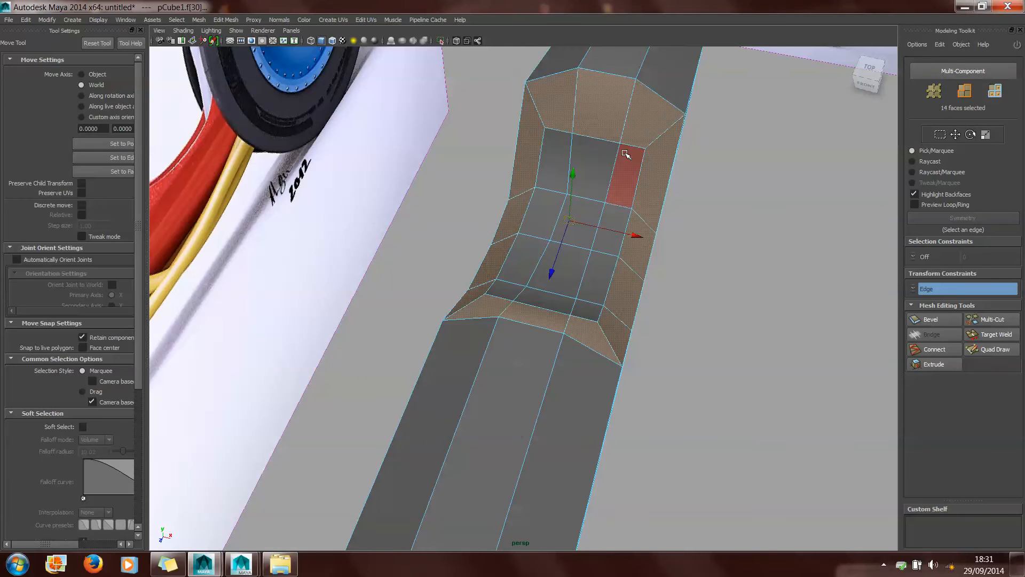
# - Switch to vertex selection and select the inner rear corner vertex of the cockpit for moving
pyautogui.keyDown('alt'); pyautogui.moveTo(630, 151); pyautogui.dragTo(571, 186); pyautogui.keyUp('alt')
pyautogui.moveTo(600, 160); pyautogui.dragTo(585, 152, button='right')
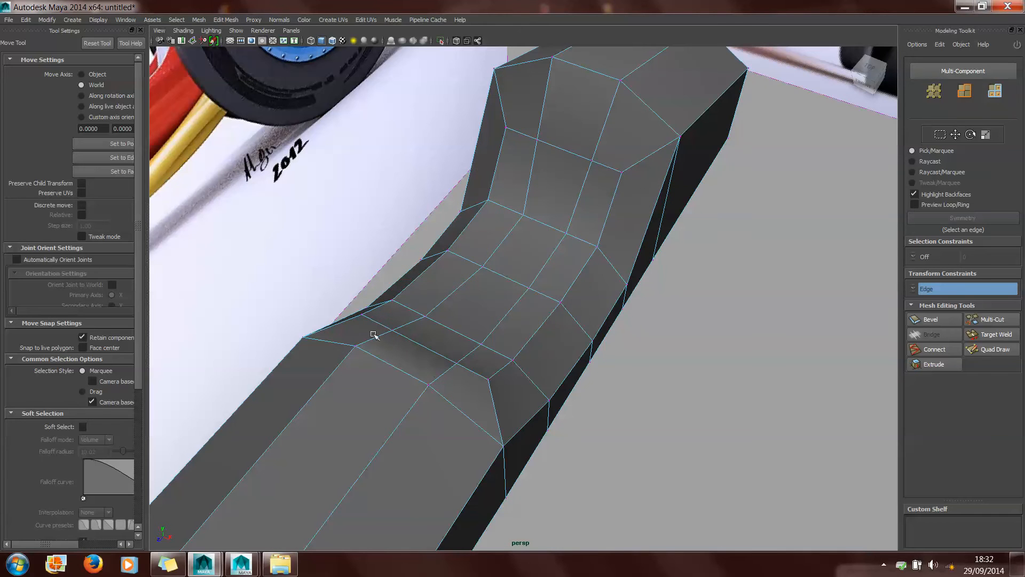
pyautogui.moveTo(592, 144); pyautogui.dragTo(575, 112, button='right')
pyautogui.click(623, 171)
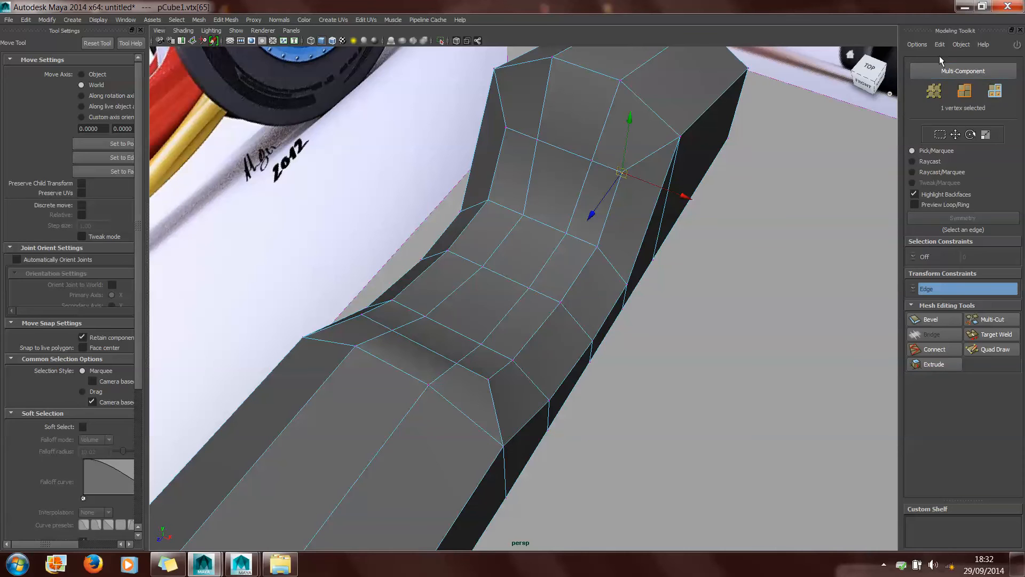
# - Show the Channel Box and Layer Editor and restore the full set of interface elements
pyautogui.hotkey('ctrl', 'a')
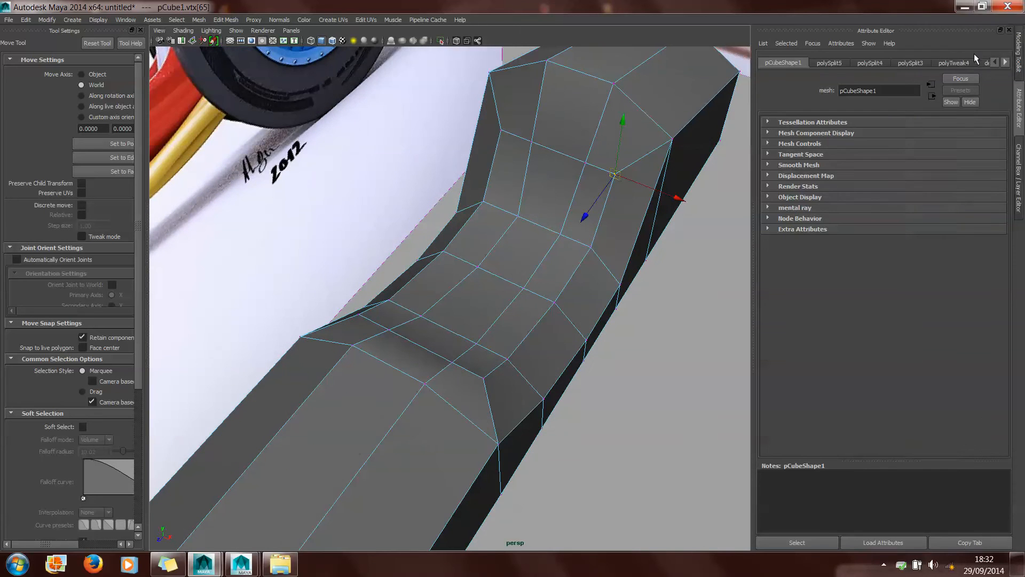
pyautogui.hotkey('ctrl', 'a')
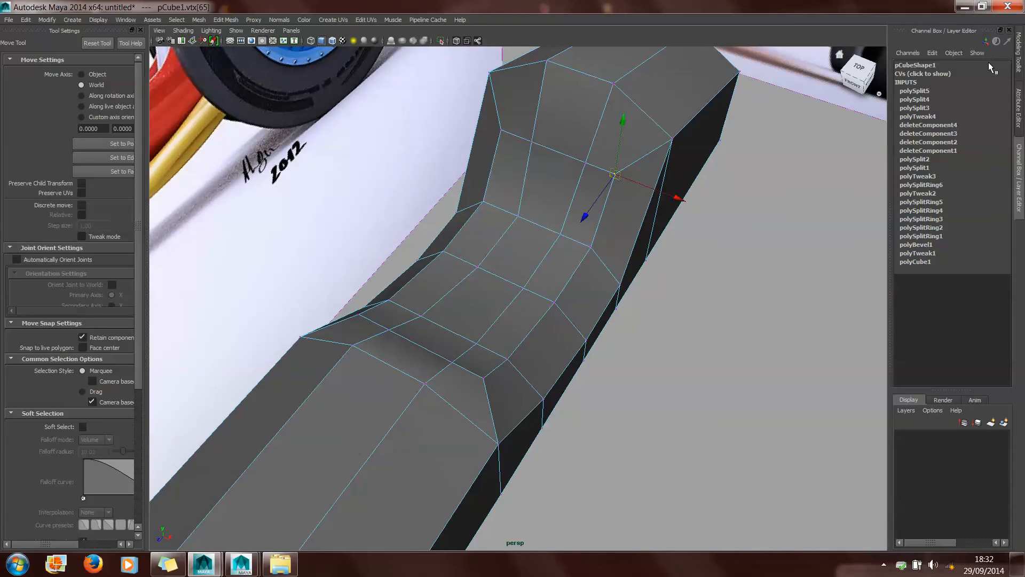
pyautogui.hotkey('ctrl', 'space')
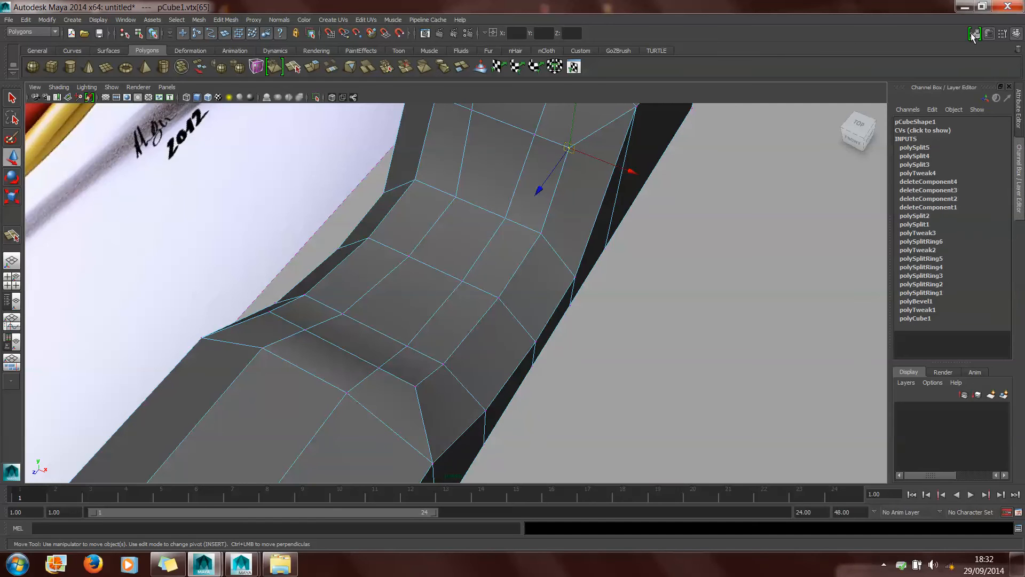
# - Show the Modeling Toolkit and set its transform constraint to Edge Slide
pyautogui.click(973, 35)
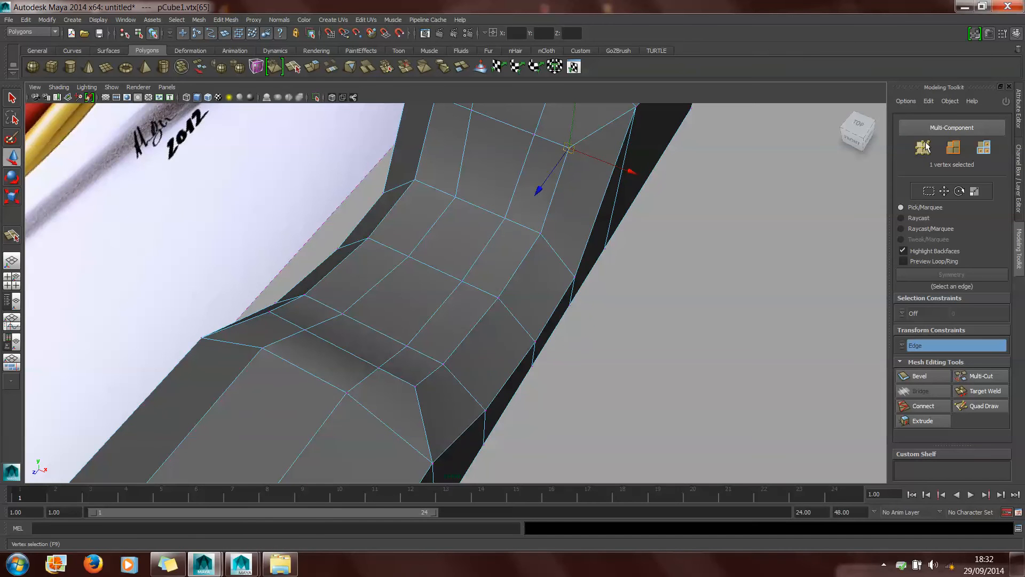
pyautogui.click(902, 346)
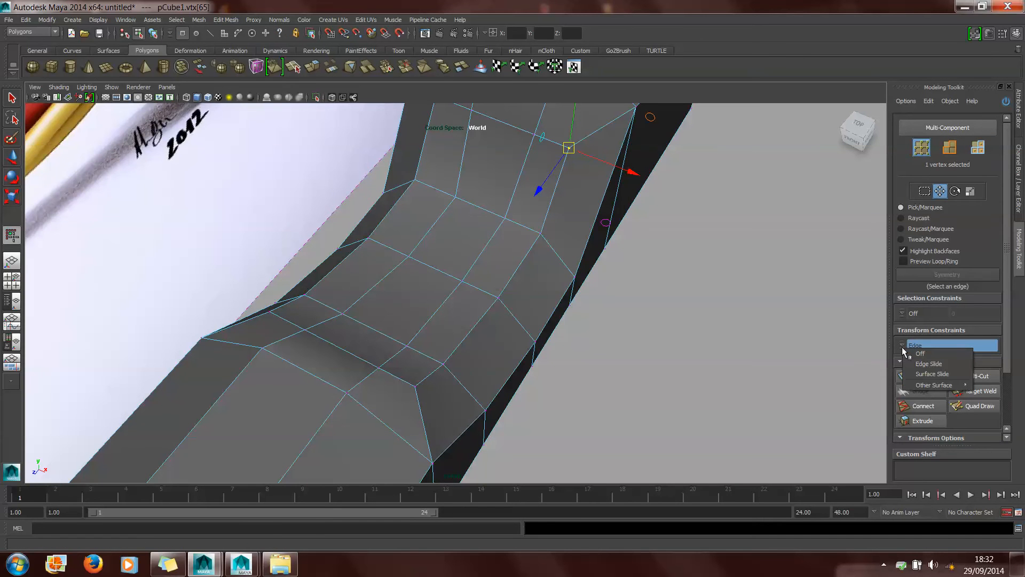
pyautogui.click(942, 363)
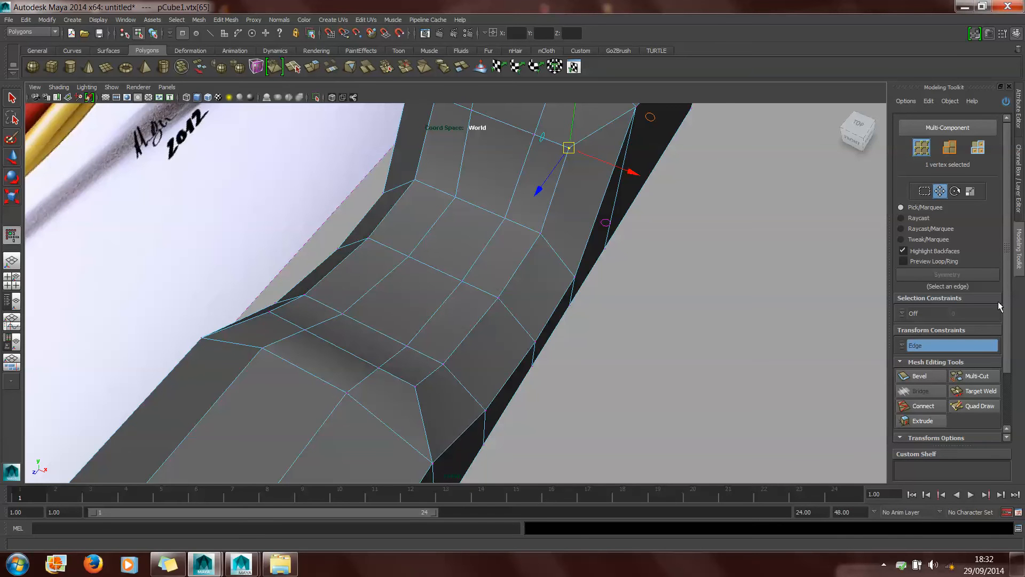
# - Slide the inner rear corner vertex and the inner vertices along the same side outward, close to the cockpit rim
pyautogui.keyDown('alt'); pyautogui.moveTo(576, 155); pyautogui.dragTo(588, 246, button='middle'); pyautogui.keyUp('alt')
pyautogui.moveTo(586, 245); pyautogui.dragTo(631, 215)
pyautogui.keyDown('alt'); pyautogui.moveTo(568, 310); pyautogui.dragTo(577, 263, button='middle'); pyautogui.keyUp('alt')
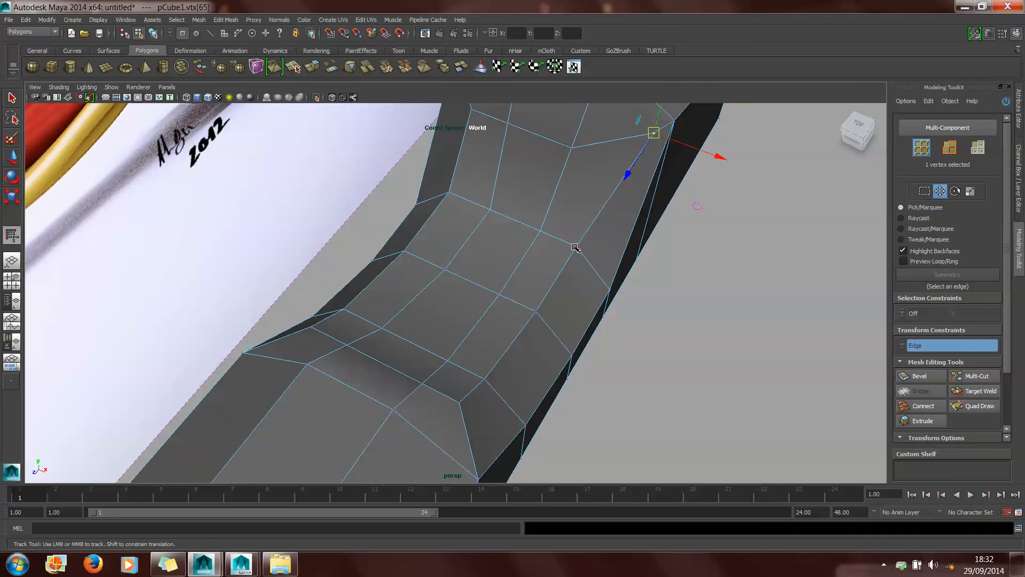
pyautogui.click(582, 252)
pyautogui.moveTo(586, 255); pyautogui.dragTo(599, 275)
pyautogui.click(536, 310)
pyautogui.moveTo(535, 310); pyautogui.dragTo(560, 342)
pyautogui.click(484, 379)
pyautogui.moveTo(483, 379); pyautogui.dragTo(449, 399)
# - Slide the inner vertices at the cockpit's front end, including both corners, along their edges close to the front rim
pyautogui.click(460, 404)
pyautogui.keyDown('alt'); pyautogui.moveTo(604, 422); pyautogui.dragTo(478, 376); pyautogui.keyUp('alt')
pyautogui.moveTo(179, 228); pyautogui.dragTo(151, 261)
pyautogui.click(173, 202)
pyautogui.moveTo(178, 207); pyautogui.dragTo(138, 196)
pyautogui.click(165, 156)
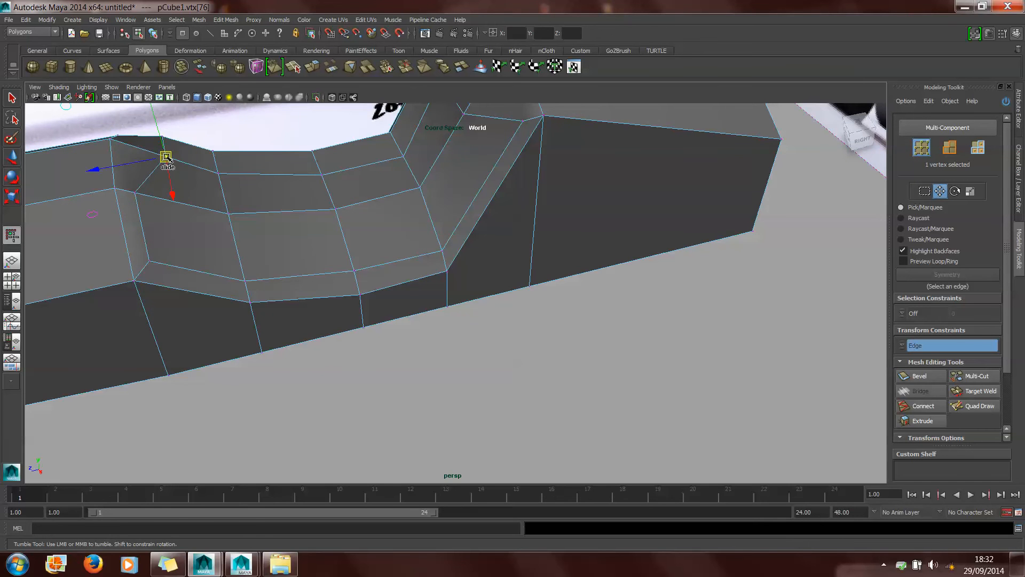
pyautogui.moveTo(165, 157); pyautogui.dragTo(256, 165)
pyautogui.click(515, 331)
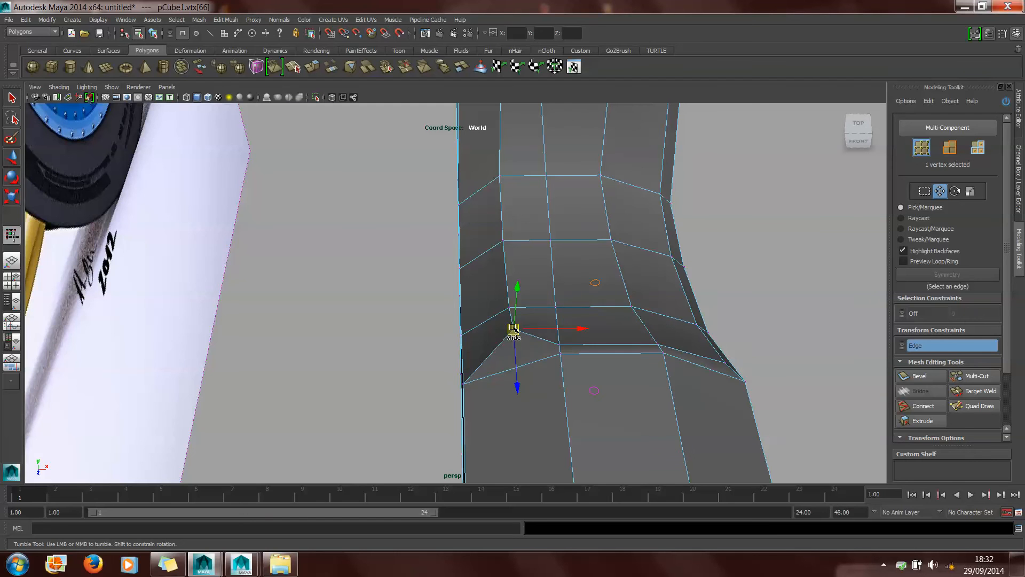
pyautogui.moveTo(513, 328); pyautogui.dragTo(484, 359)
# - Slide the inner vertices along the cockpit's opposite side, up to the rear corner, outward close to the rim
pyautogui.click(507, 308)
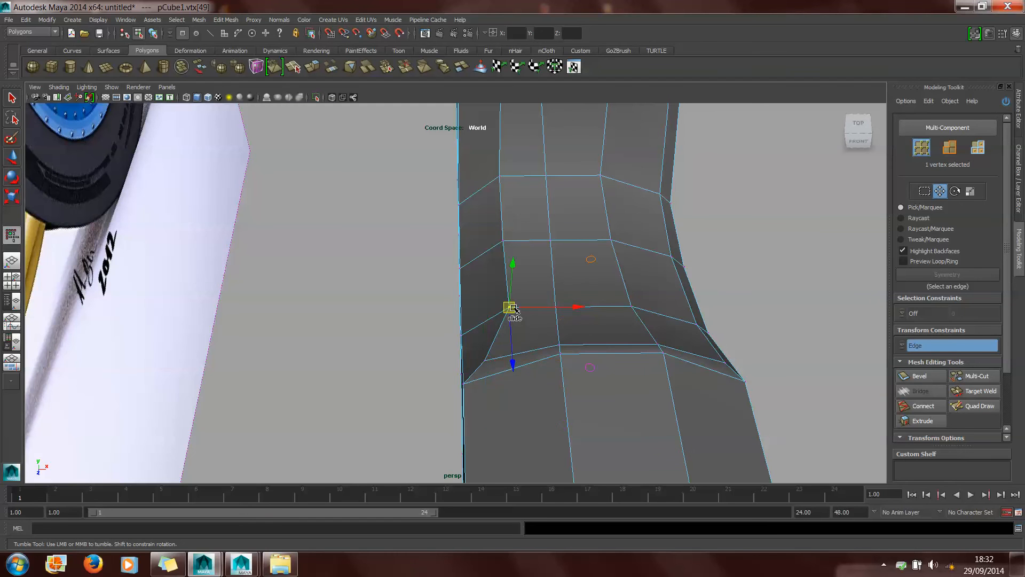
pyautogui.moveTo(508, 307); pyautogui.dragTo(464, 259)
pyautogui.click(501, 243)
pyautogui.keyDown('alt'); pyautogui.moveTo(507, 168); pyautogui.dragTo(505, 251, button='middle'); pyautogui.keyUp('alt')
pyautogui.click(495, 259)
pyautogui.moveTo(495, 259); pyautogui.dragTo(473, 257)
pyautogui.click(498, 178)
pyautogui.keyDown('alt'); pyautogui.moveTo(498, 178); pyautogui.dragTo(498, 245, button='middle'); pyautogui.keyUp('alt')
pyautogui.moveTo(499, 245); pyautogui.dragTo(476, 212)
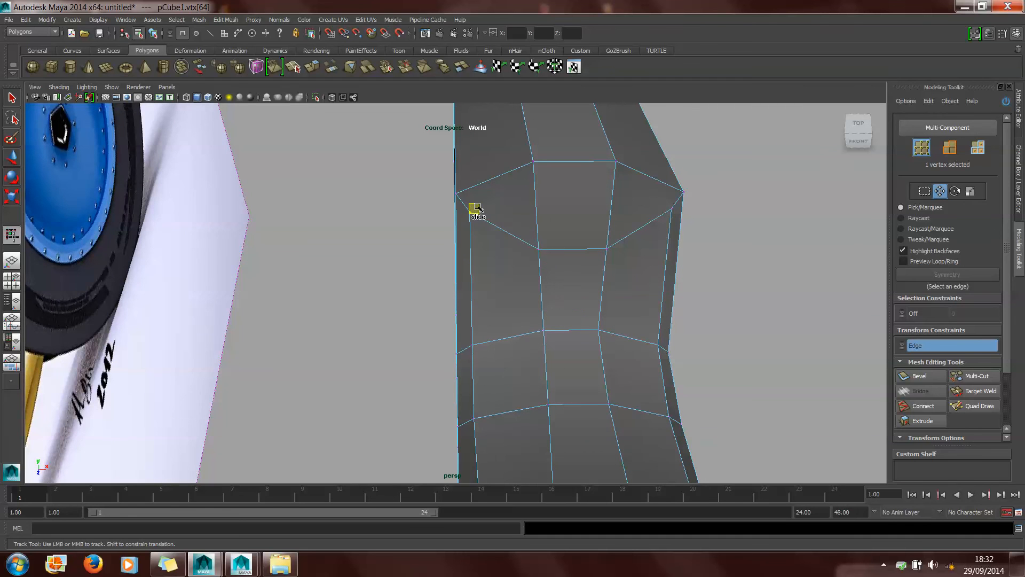
# - Slide the two middle vertices at the cockpit's rear end backward along their edges, close to the rear rim
pyautogui.click(539, 249)
pyautogui.moveTo(540, 247); pyautogui.dragTo(538, 185)
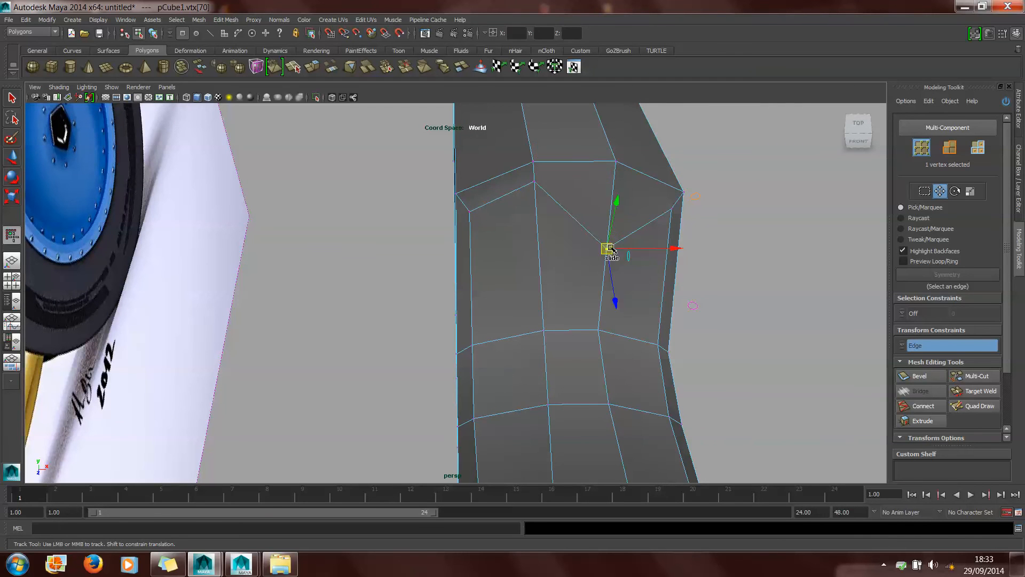
pyautogui.moveTo(612, 249); pyautogui.dragTo(315, 199)
pyautogui.keyDown('alt'); pyautogui.moveTo(315, 198); pyautogui.dragTo(341, 435, button='middle'); pyautogui.keyUp('alt')
pyautogui.keyDown('alt'); pyautogui.moveTo(341, 435); pyautogui.dragTo(538, 235); pyautogui.keyUp('alt')
pyautogui.keyDown('alt'); pyautogui.moveTo(539, 235); pyautogui.dragTo(446, 383, button='middle'); pyautogui.keyUp('alt')
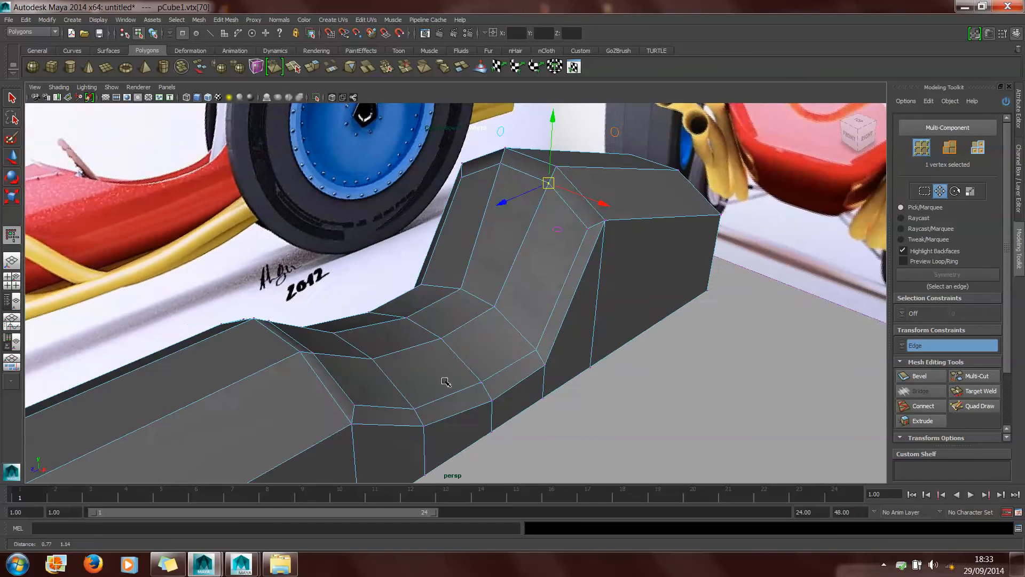
# - Switch to face selection and select all 12 faces inside the narrow border loop of the cockpit
pyautogui.rightClick(482, 286)
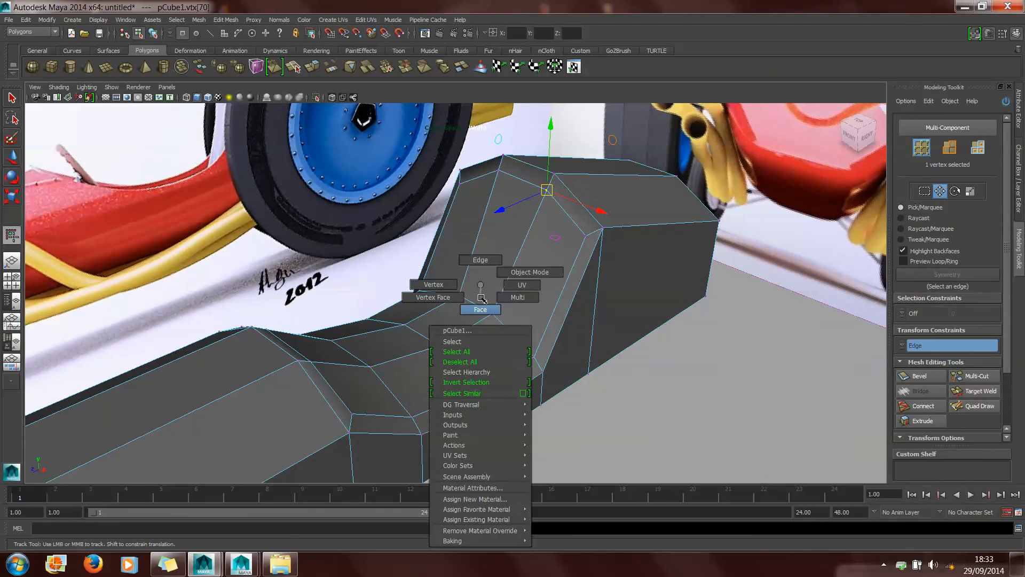
pyautogui.moveTo(482, 299); pyautogui.dragTo(482, 301, button='right')
pyautogui.keyDown('alt'); pyautogui.moveTo(495, 295); pyautogui.dragTo(477, 302); pyautogui.keyUp('alt')
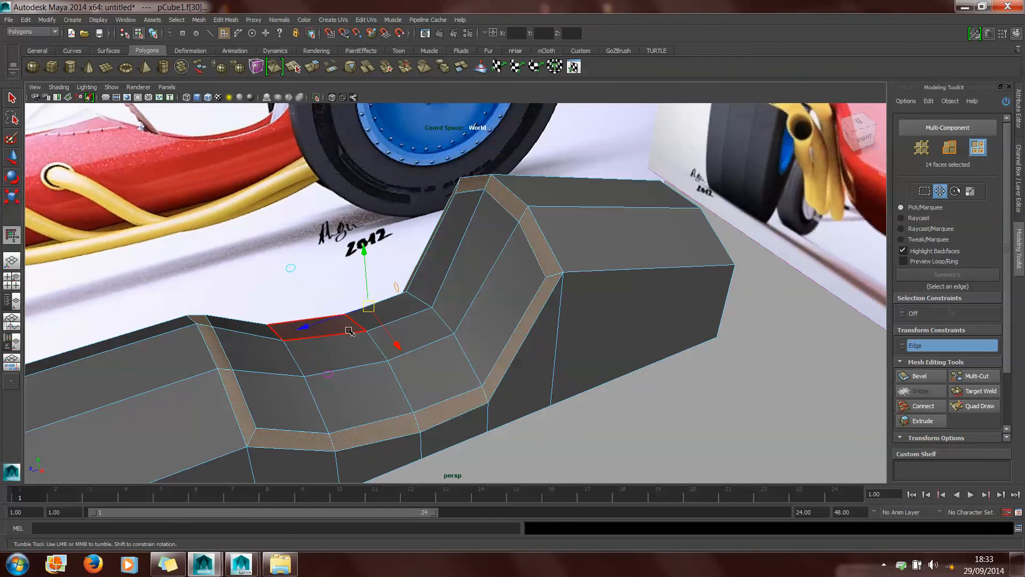
pyautogui.click(353, 355)
pyautogui.keyDown('shift'); pyautogui.click(407, 342); pyautogui.keyUp('shift')
pyautogui.keyDown('alt'); pyautogui.moveTo(427, 343); pyautogui.dragTo(423, 308); pyautogui.keyUp('alt')
pyautogui.doubleClick(480, 346)
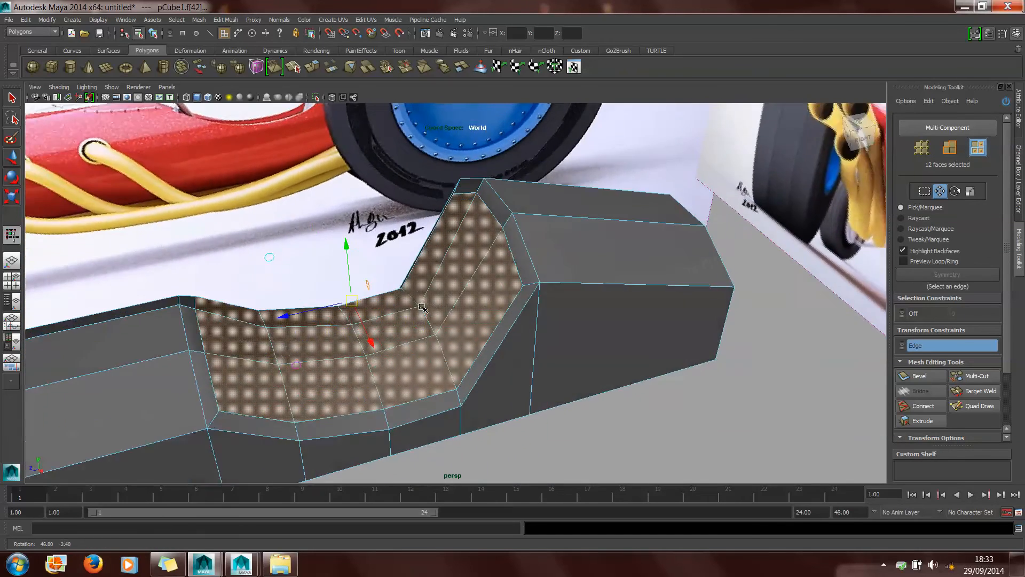
pyautogui.keyDown('alt'); pyautogui.moveTo(422, 308); pyautogui.dragTo(426, 281, button='middle'); pyautogui.keyUp('alt')
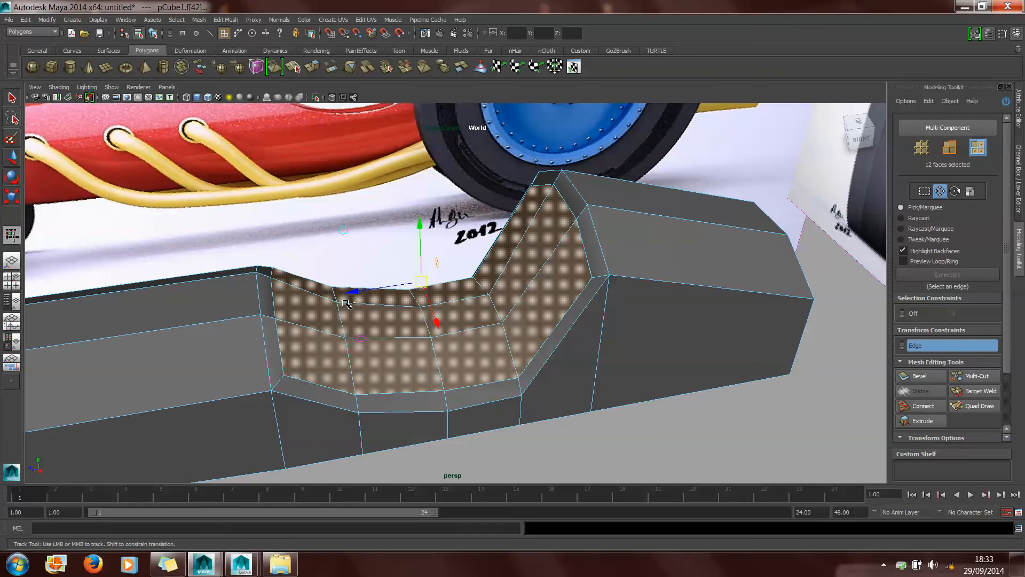
# - Extrude the selected cockpit faces and move them down into the body
pyautogui.keyDown('shift'); pyautogui.moveTo(346, 303); pyautogui.dragTo(348, 326, button='right'); pyautogui.keyUp('shift')
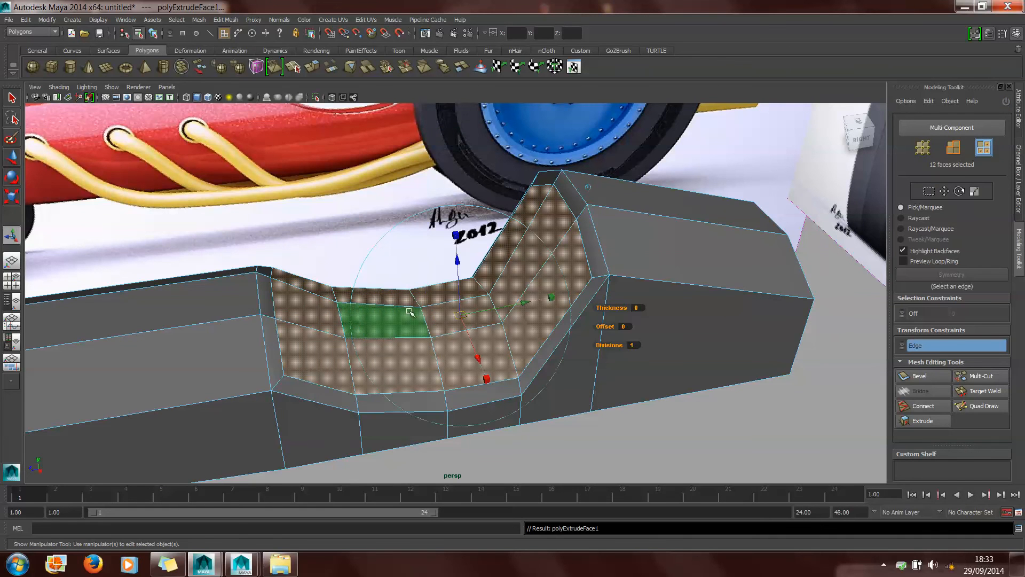
pyautogui.press('w')
pyautogui.moveTo(424, 225); pyautogui.dragTo(421, 270)
# - Extrude the cockpit floor faces a second time, flatten them vertically and lower them deeper into the body
pyautogui.hotkey('ctrl', 'e')
pyautogui.press('w')
pyautogui.press('r')
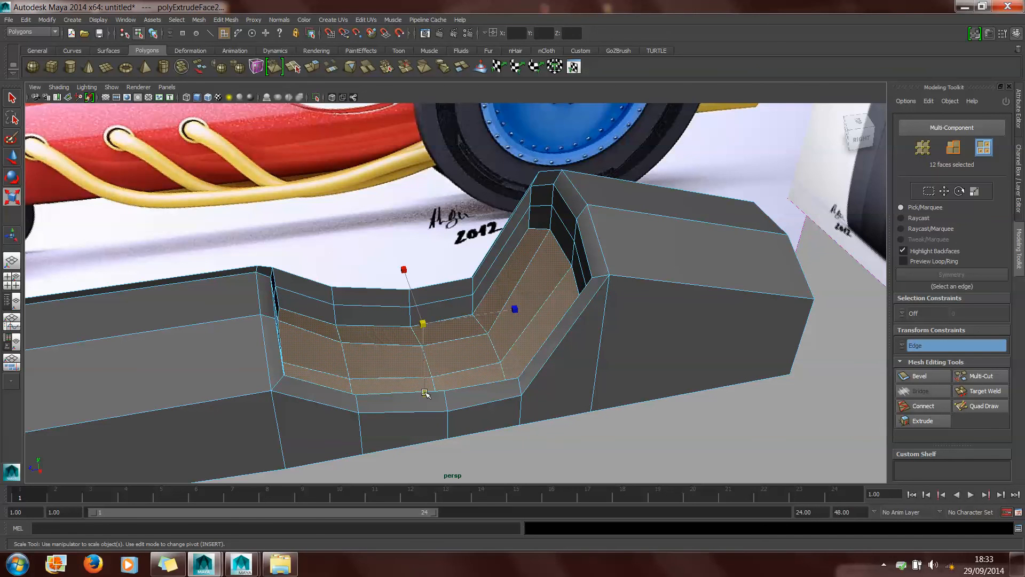
pyautogui.keyDown('alt'); pyautogui.moveTo(423, 391); pyautogui.dragTo(438, 318); pyautogui.keyUp('alt')
pyautogui.press('w')
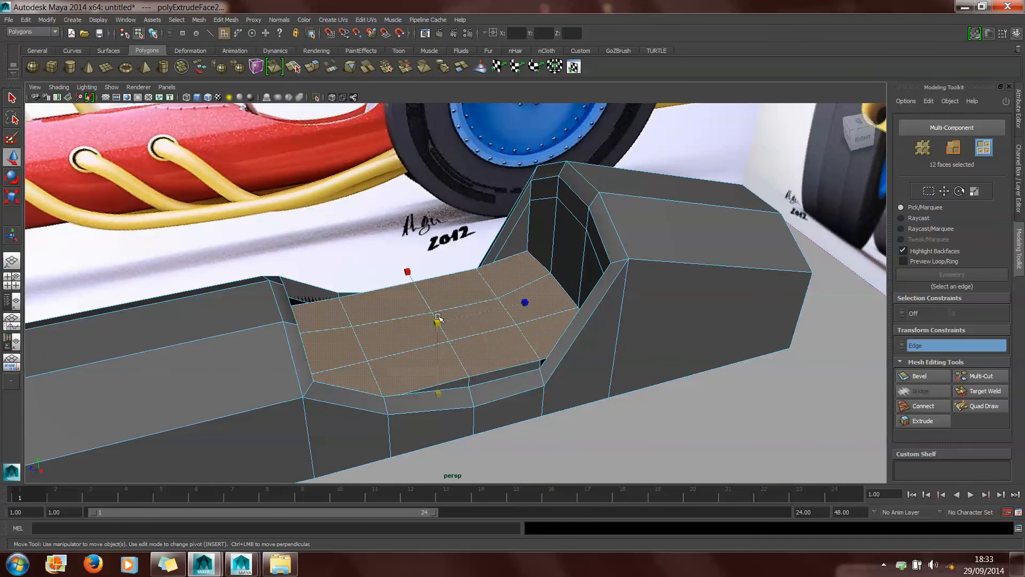
pyautogui.moveTo(438, 264); pyautogui.dragTo(441, 316)
# - Extrude the middle face of the cockpit's front wall forward into the nose to make leg room
pyautogui.keyDown('alt'); pyautogui.moveTo(440, 316); pyautogui.dragTo(336, 261); pyautogui.keyUp('alt')
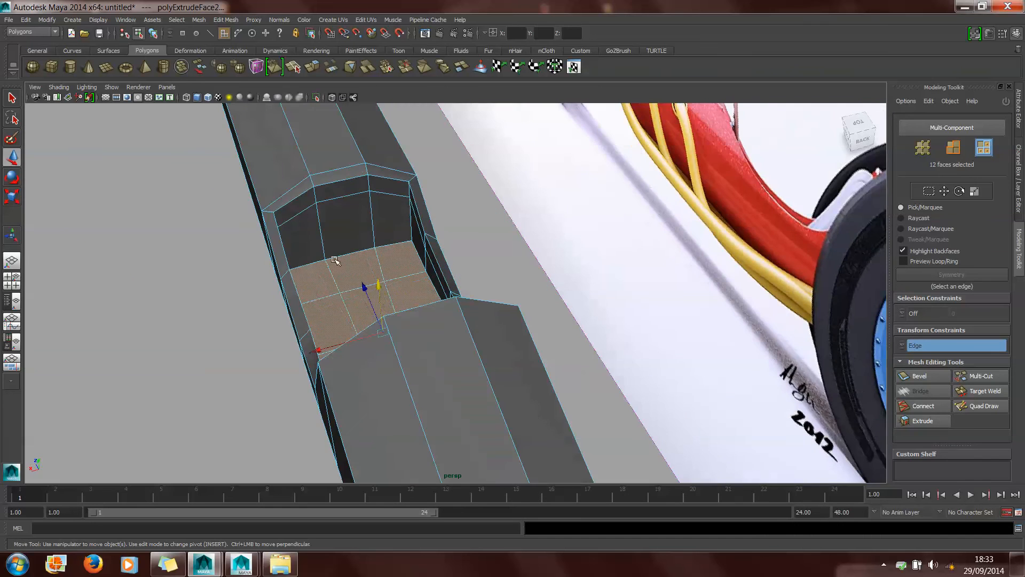
pyautogui.click(357, 210)
pyautogui.keyDown('alt'); pyautogui.moveTo(332, 213); pyautogui.dragTo(381, 241, button='middle'); pyautogui.keyUp('alt')
pyautogui.scroll(3, 381, 242)
pyautogui.keyDown('shift'); pyautogui.rightClick(379, 230); pyautogui.keyUp('shift')
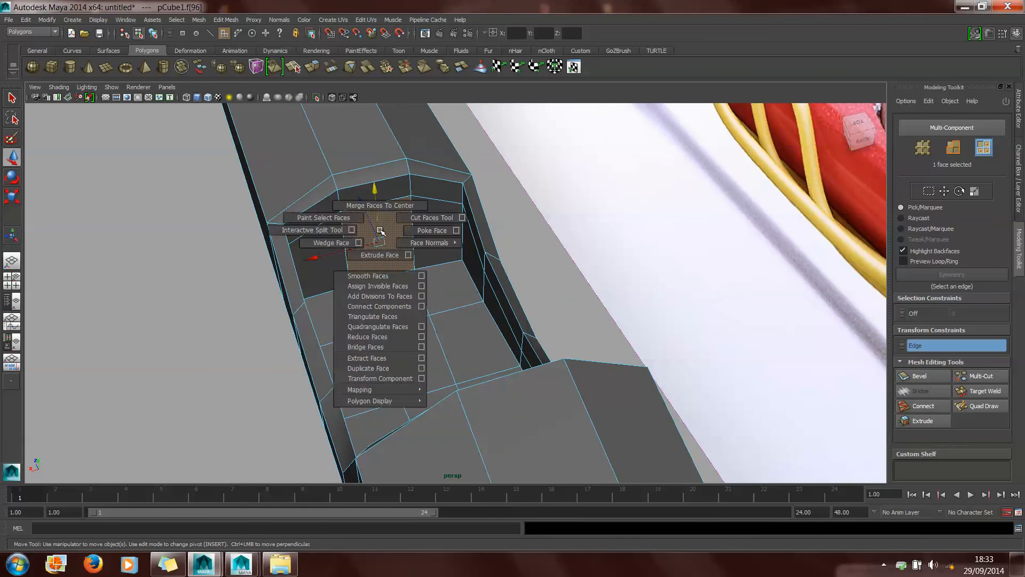
pyautogui.click(379, 251)
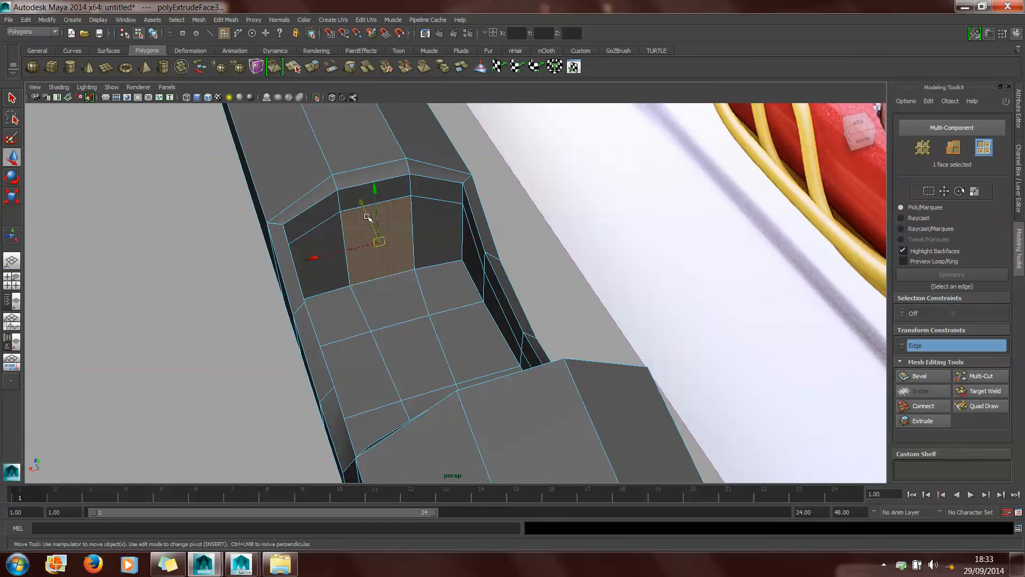
pyautogui.moveTo(368, 218); pyautogui.dragTo(340, 144)
# - Select the two vertical side edges of the leg-room opening and scale them sideways
pyautogui.moveTo(348, 250); pyautogui.dragTo(343, 232, button='right')
pyautogui.click(343, 240)
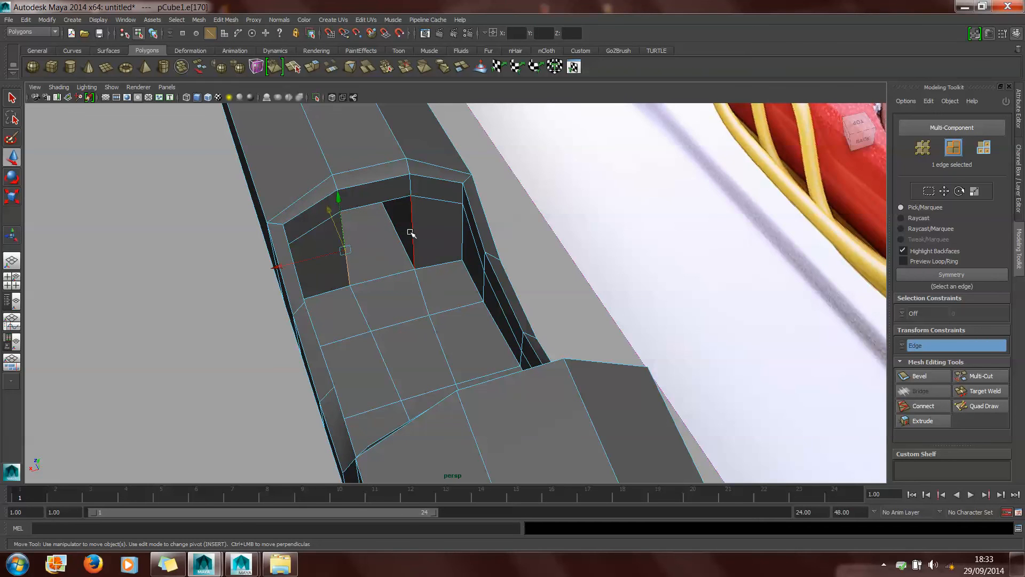
pyautogui.keyDown('shift'); pyautogui.click(411, 233); pyautogui.keyUp('shift')
pyautogui.press('r')
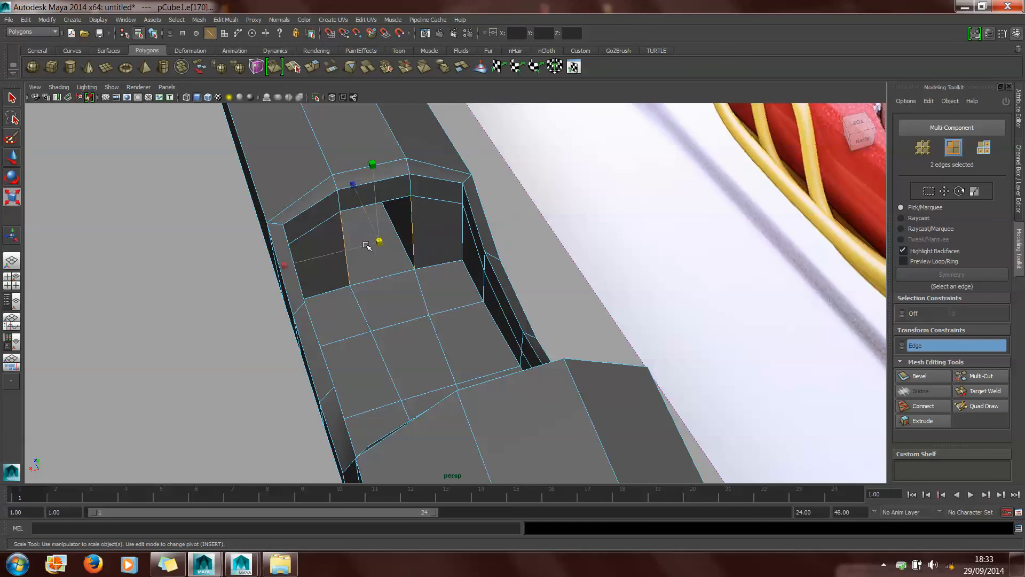
pyautogui.moveTo(282, 266); pyautogui.dragTo(451, 259)
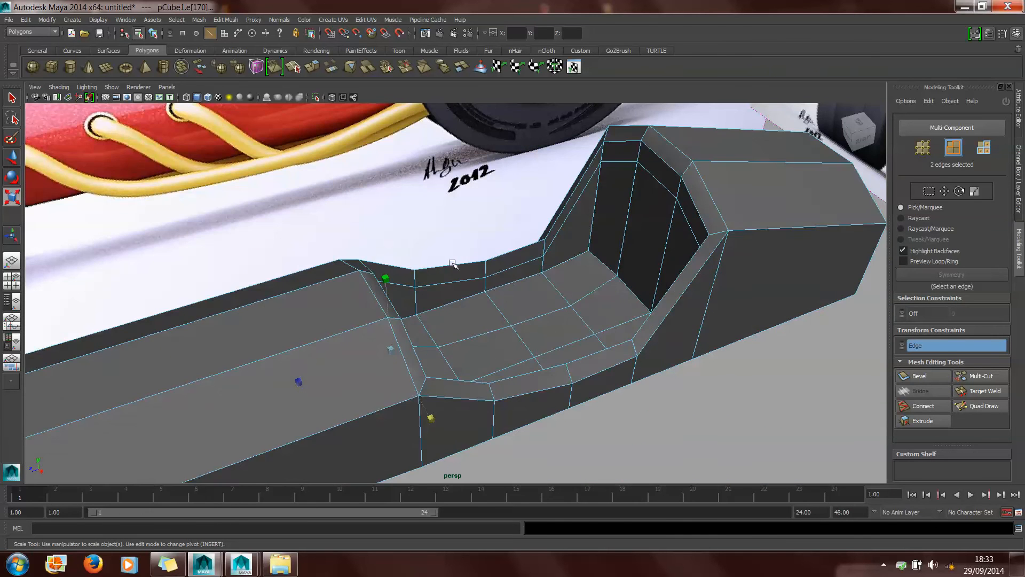
# - Preview the body smoothed to check the cockpit shape and return to the unsmoothed display
pyautogui.press('3')
pyautogui.moveTo(606, 280); pyautogui.dragTo(638, 258, button='right')
pyautogui.keyDown('alt'); pyautogui.moveTo(689, 267); pyautogui.dragTo(634, 304, button='right'); pyautogui.keyUp('alt')
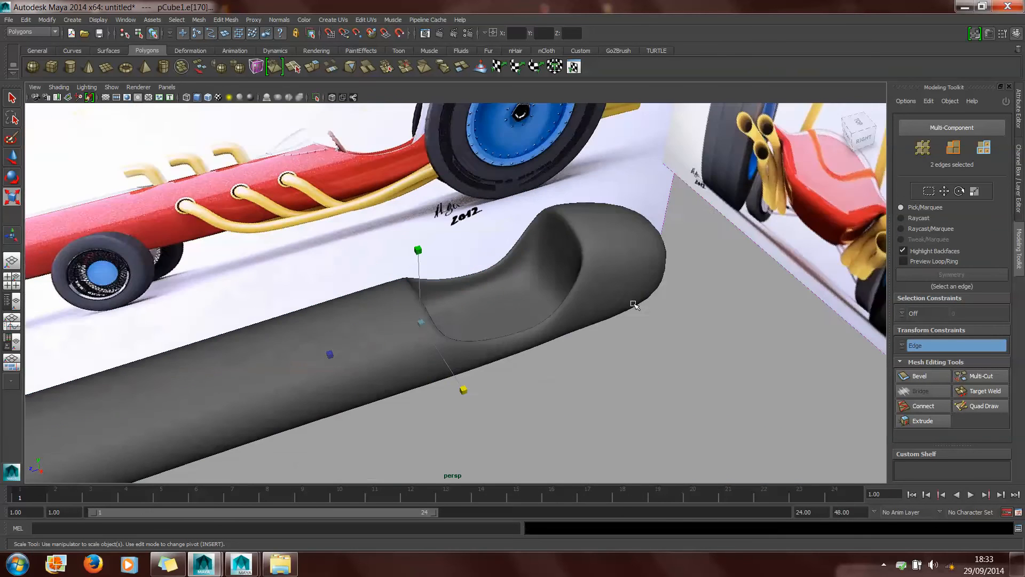
pyautogui.keyDown('alt'); pyautogui.moveTo(534, 334); pyautogui.dragTo(685, 256, button='middle'); pyautogui.keyUp('alt')
pyautogui.press('1')
# - Select the end face at the front of the body and rotate it to change its tilt
pyautogui.keyDown('alt'); pyautogui.moveTo(534, 305); pyautogui.dragTo(257, 368, button='right'); pyautogui.keyUp('alt')
pyautogui.keyDown('alt'); pyautogui.moveTo(256, 368); pyautogui.dragTo(481, 278, button='middle'); pyautogui.keyUp('alt')
pyautogui.keyDown('alt'); pyautogui.moveTo(480, 278); pyautogui.dragTo(629, 275, button='right'); pyautogui.keyUp('alt')
pyautogui.rightClick(630, 251)
pyautogui.click(621, 266)
pyautogui.press('e')
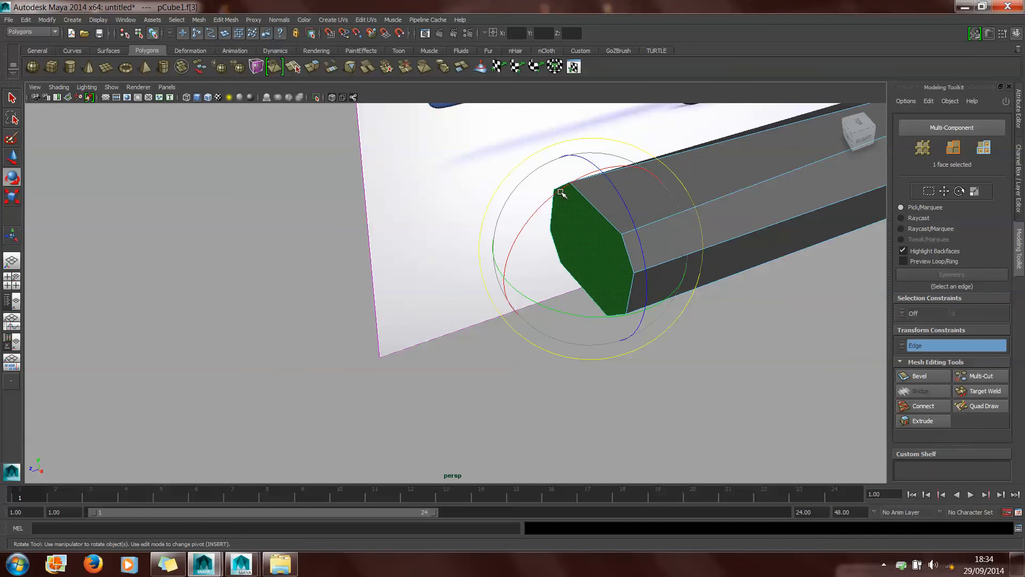
pyautogui.moveTo(560, 192); pyautogui.dragTo(615, 189)
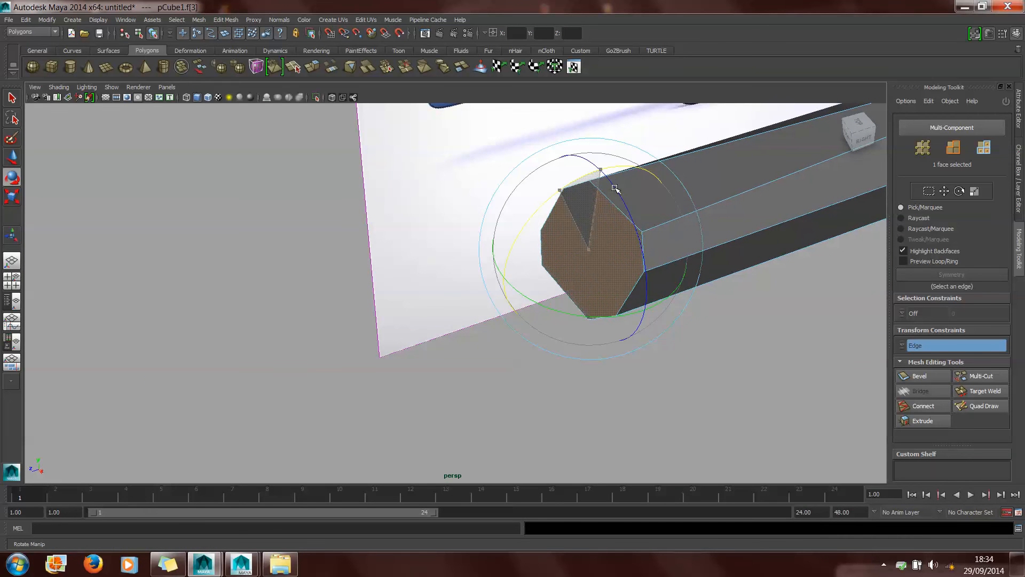
# - Extrude the front end face, scale it in to about 0.77 as a rim, and extrude it slightly into the body
pyautogui.keyDown('shift'); pyautogui.rightClick(596, 243); pyautogui.keyUp('shift')
pyautogui.click(595, 261)
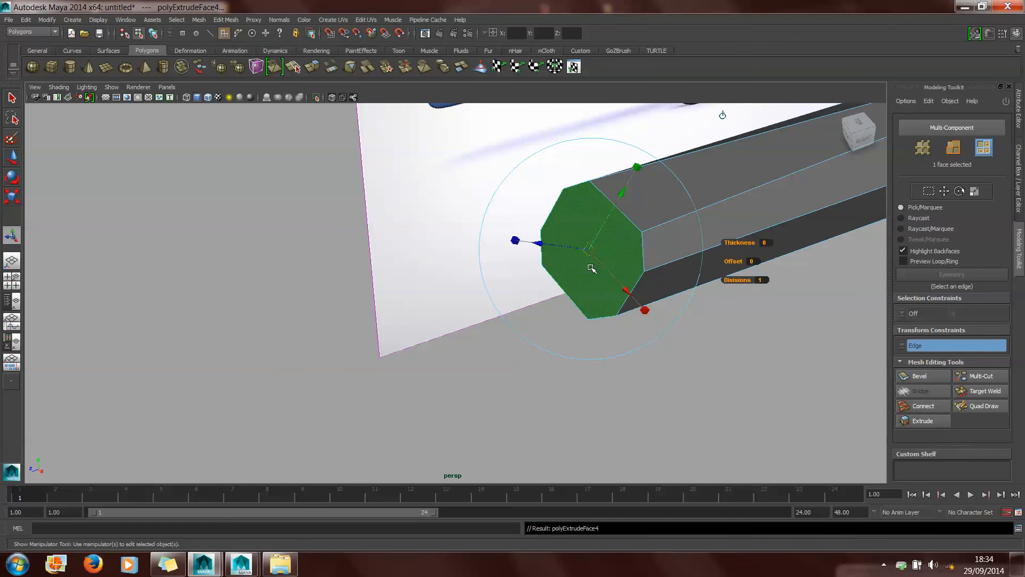
pyautogui.press('r')
pyautogui.moveTo(586, 248); pyautogui.dragTo(566, 239)
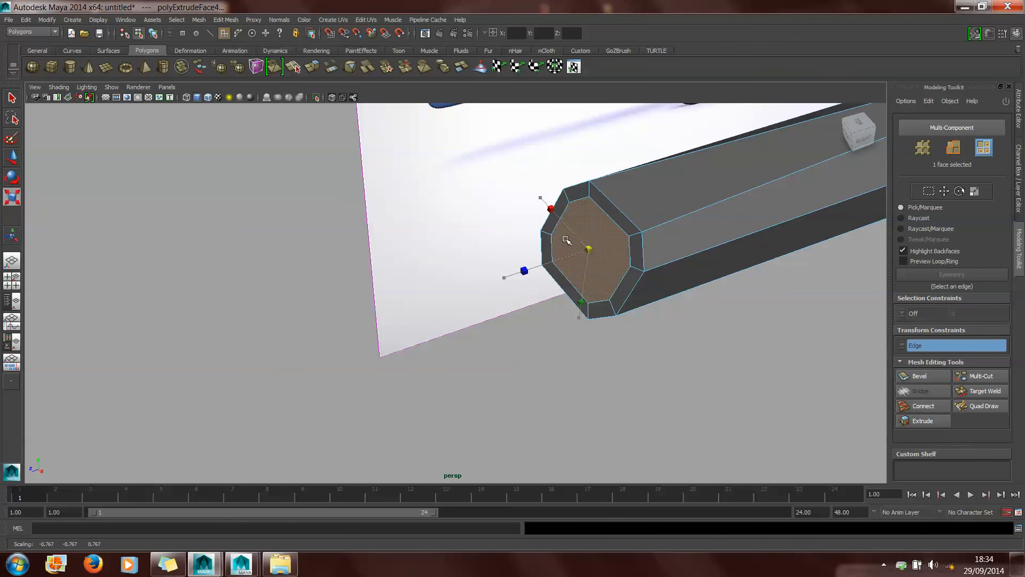
pyautogui.hotkey('ctrl', 'e')
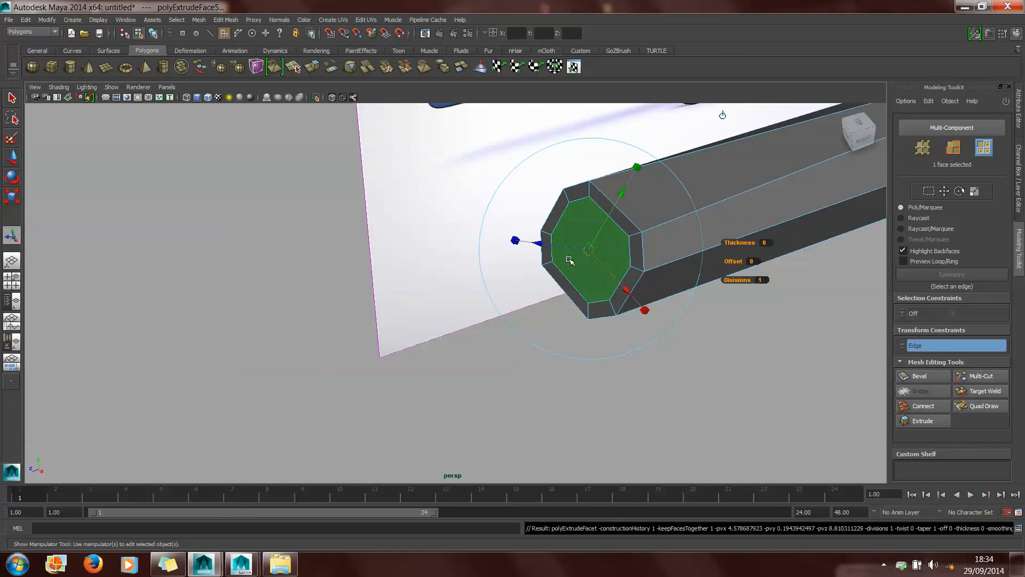
pyautogui.press('w')
pyautogui.moveTo(552, 260); pyautogui.dragTo(560, 258)
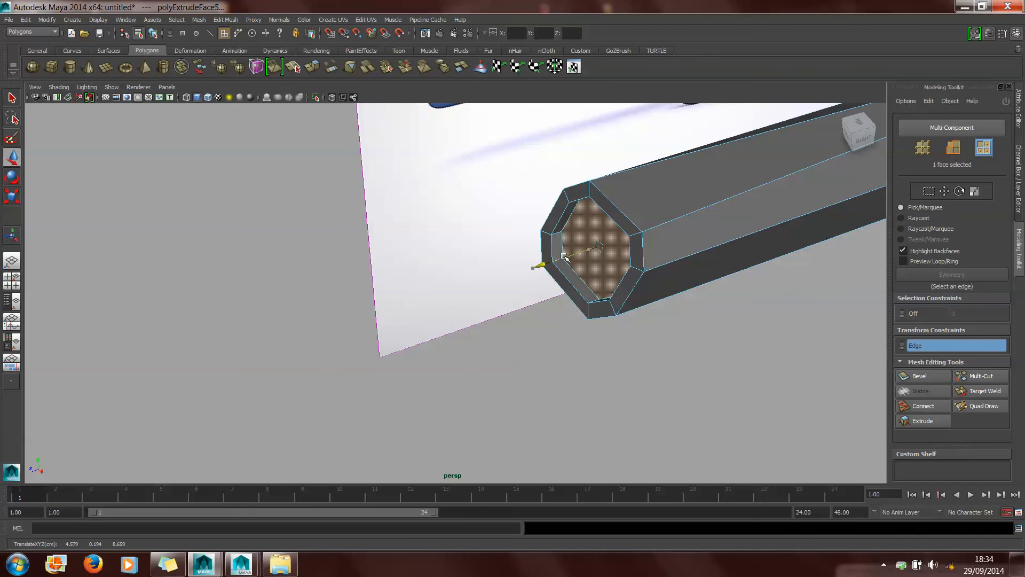
# - Extrude the recessed front face again deep into the body and scale it to fit inside the hollow nose
pyautogui.hotkey('ctrl', 'e')
pyautogui.press('w')
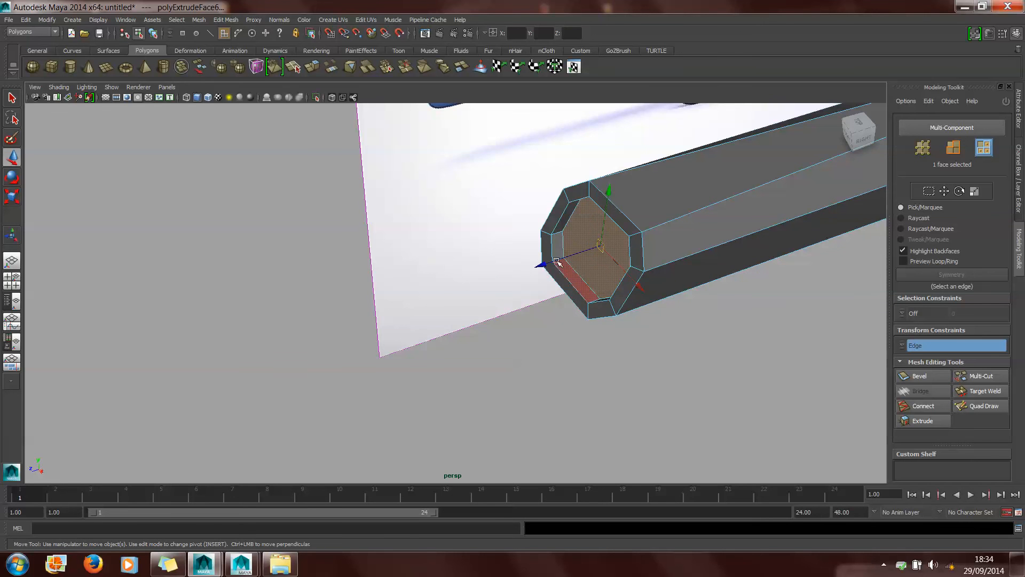
pyautogui.moveTo(556, 262); pyautogui.dragTo(717, 238)
pyautogui.keyDown('alt'); pyautogui.moveTo(774, 226); pyautogui.dragTo(635, 283); pyautogui.keyUp('alt')
pyautogui.press('r')
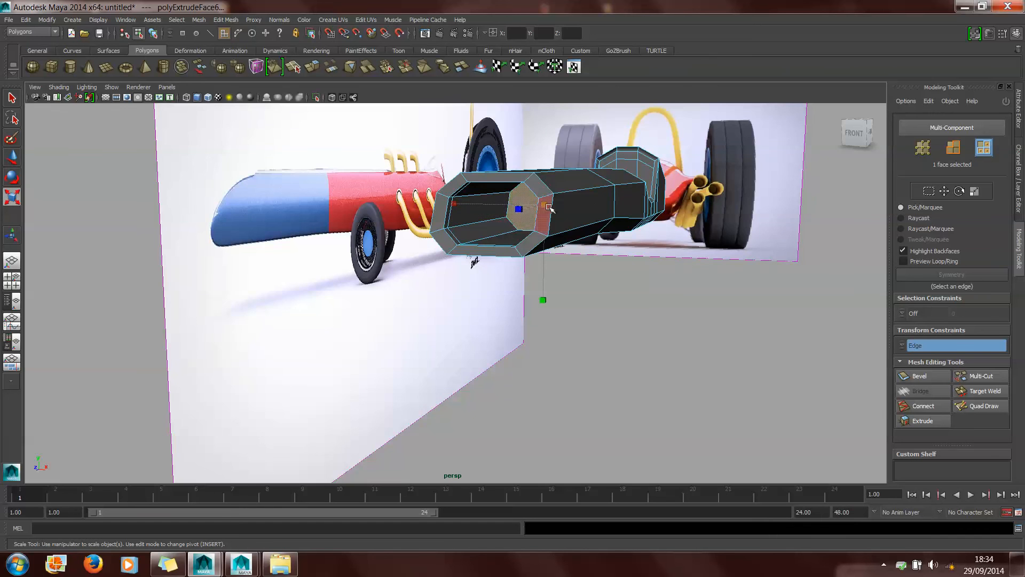
pyautogui.moveTo(544, 204); pyautogui.dragTo(519, 229)
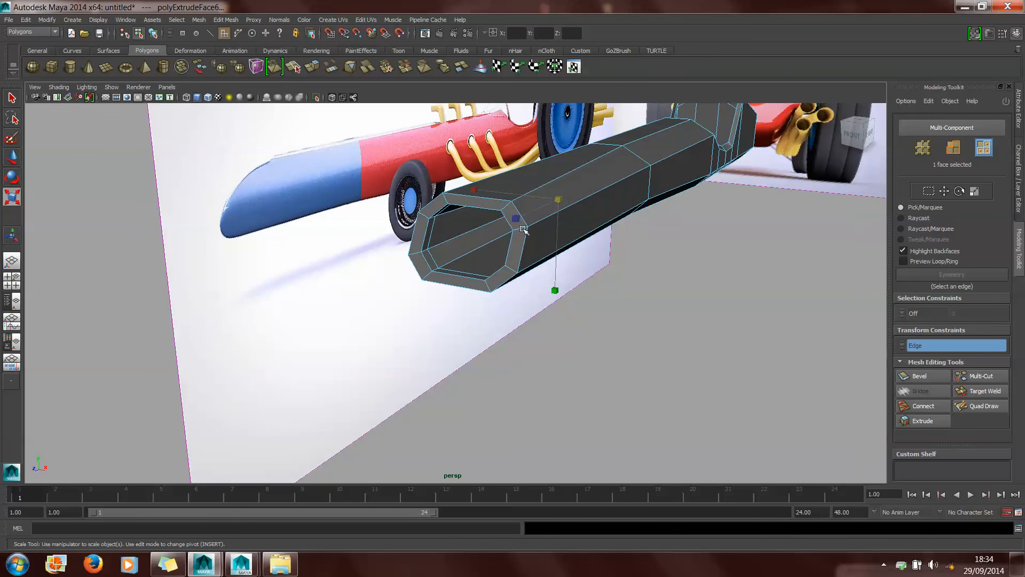
# - Display the body in smooth preview and leave face selection for object mode
pyautogui.keyDown('alt'); pyautogui.moveTo(519, 230); pyautogui.dragTo(443, 292, button='middle'); pyautogui.keyUp('alt')
pyautogui.press('3')
pyautogui.rightClick(488, 255)
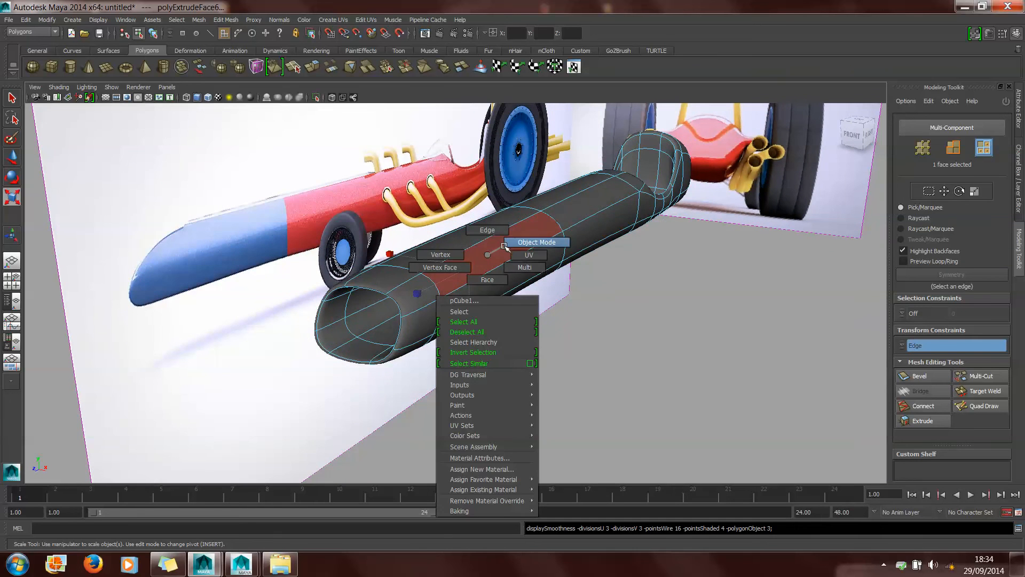
pyautogui.click(504, 246)
# - Select the vertices at the body's front end and enable soft selection with a falloff radius of 11.59
pyautogui.keyDown('alt'); pyautogui.moveTo(529, 272); pyautogui.dragTo(556, 403); pyautogui.keyUp('alt')
pyautogui.rightClick(481, 311)
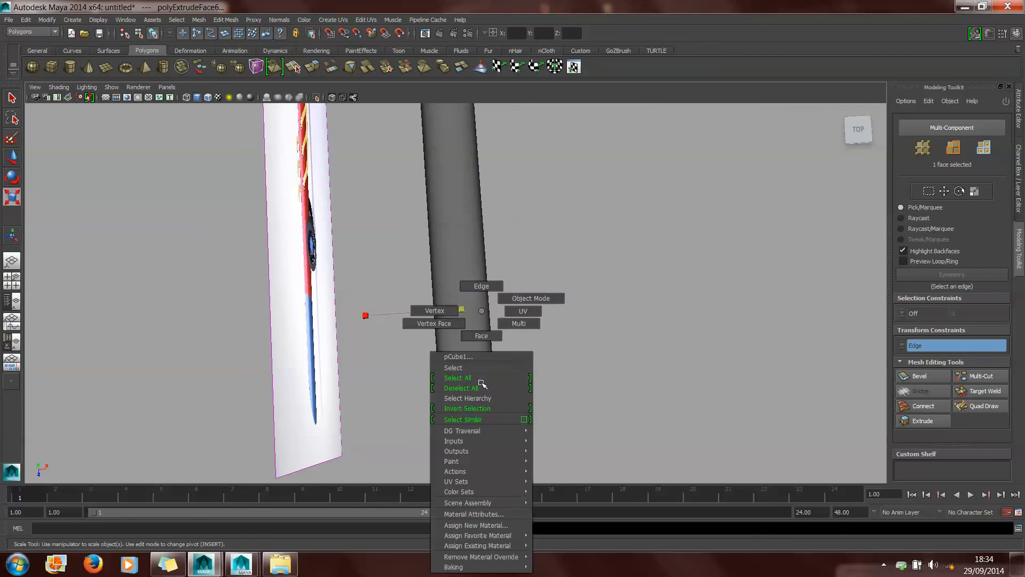
pyautogui.click(430, 322)
pyautogui.click(480, 394)
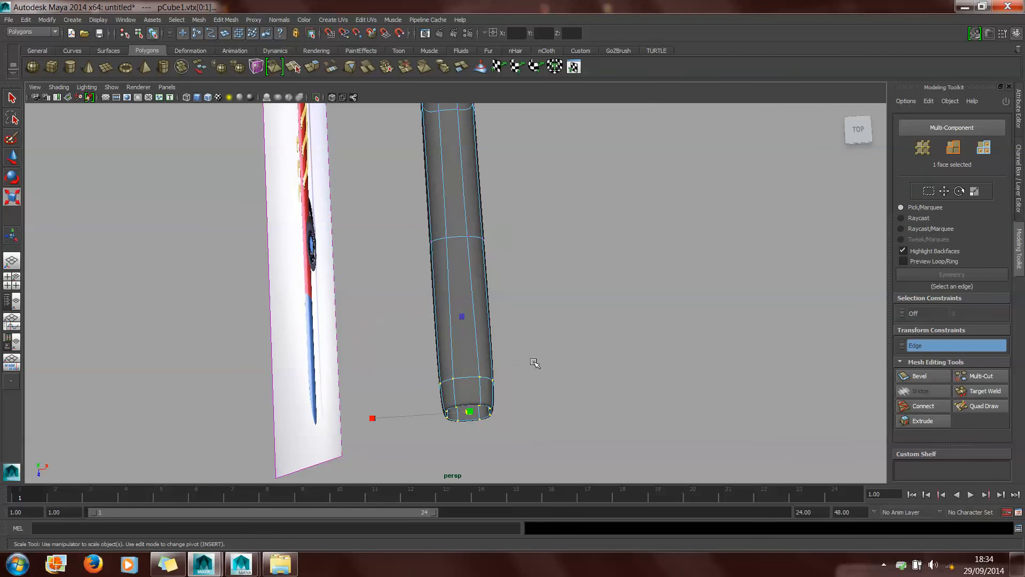
pyautogui.press('b')
pyautogui.moveTo(460, 394); pyautogui.dragTo(510, 394)
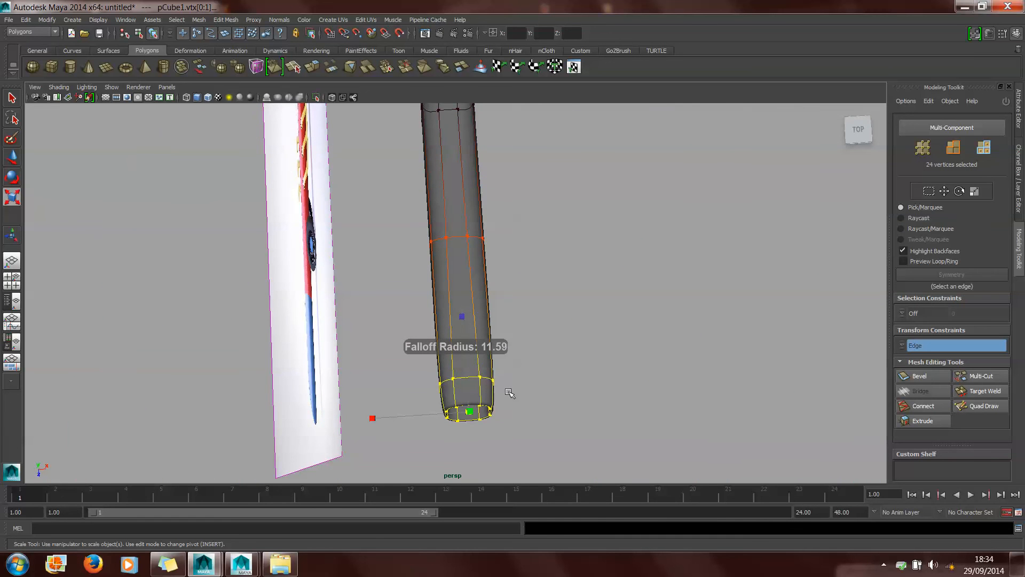
# - Narrow the front end sideways to about 0.59 so the body tapers, and return to object mode
pyautogui.moveTo(373, 420); pyautogui.dragTo(412, 426)
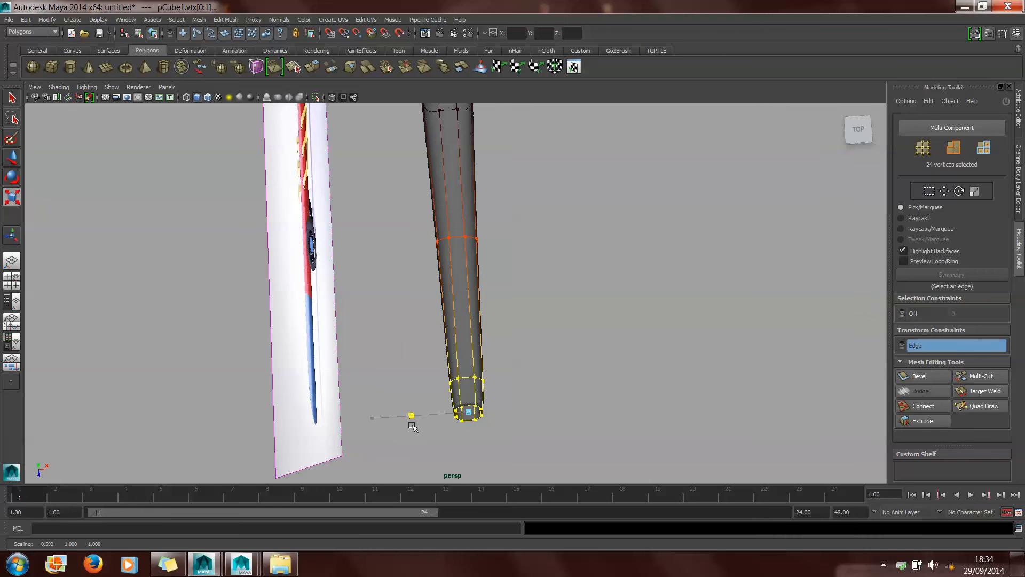
pyautogui.keyDown('alt'); pyautogui.moveTo(460, 375); pyautogui.dragTo(549, 361); pyautogui.keyUp('alt')
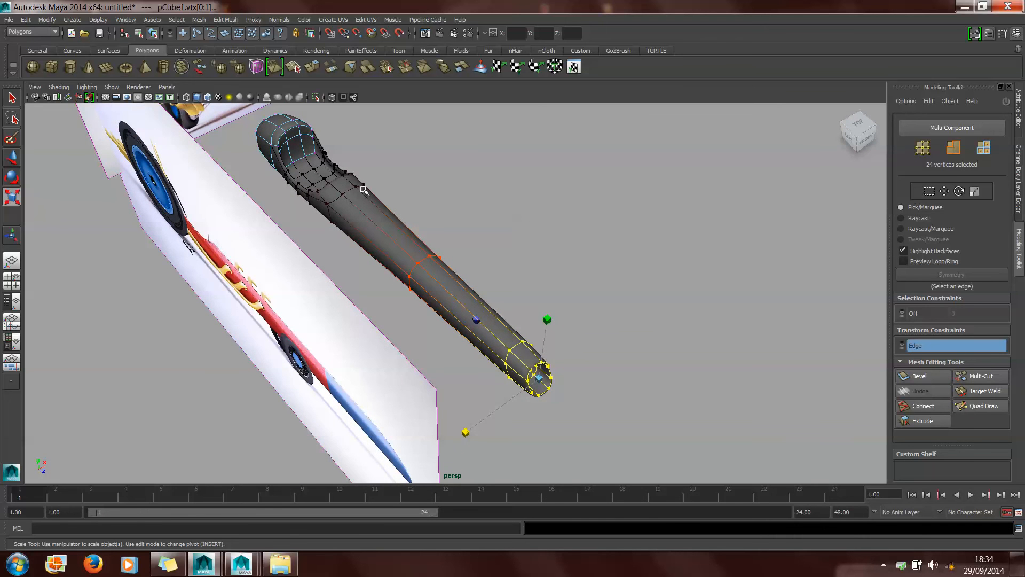
pyautogui.moveTo(353, 199); pyautogui.dragTo(376, 189, button='right')
pyautogui.keyDown('alt'); pyautogui.moveTo(459, 246); pyautogui.dragTo(480, 235); pyautogui.keyUp('alt')
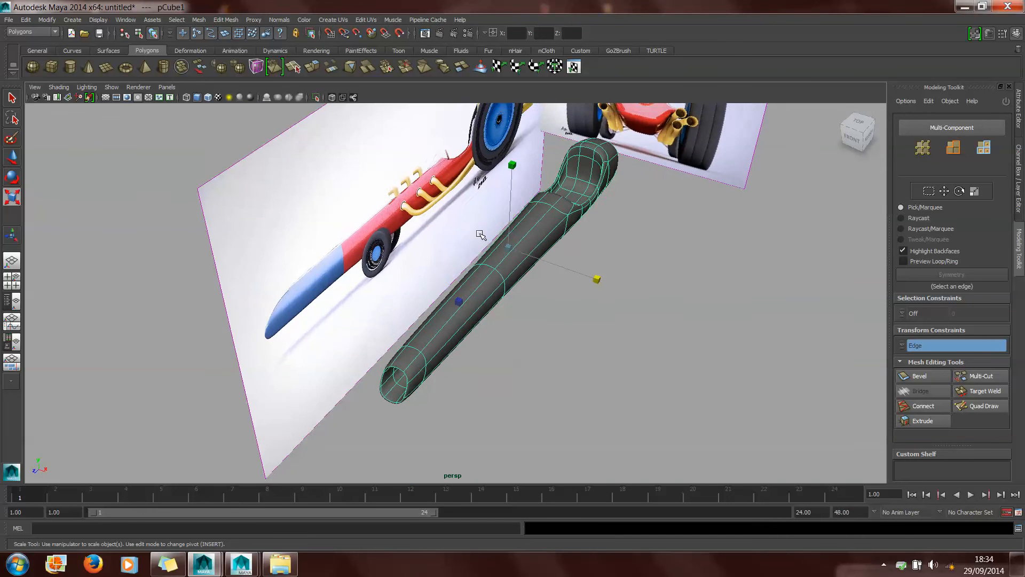